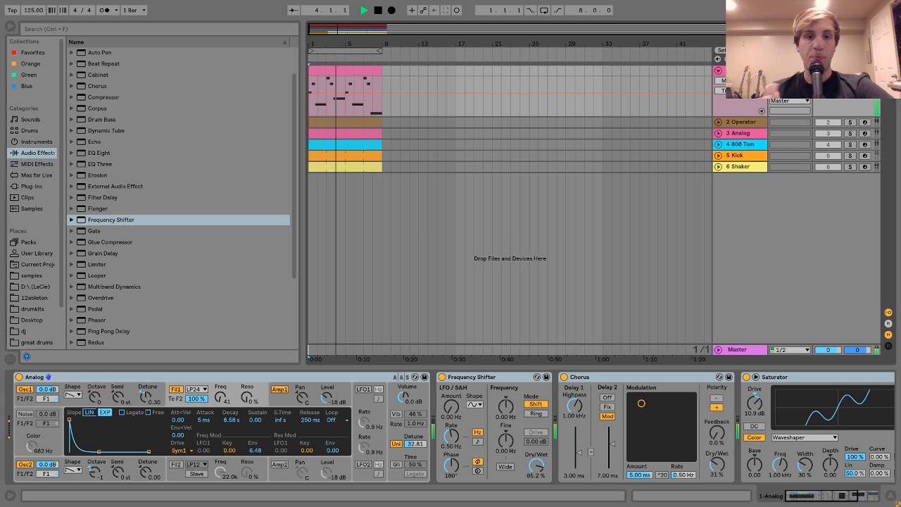
Step: Stop playback and compare the lead's sound with and without oscillator 1's detune in Analog
key("space")
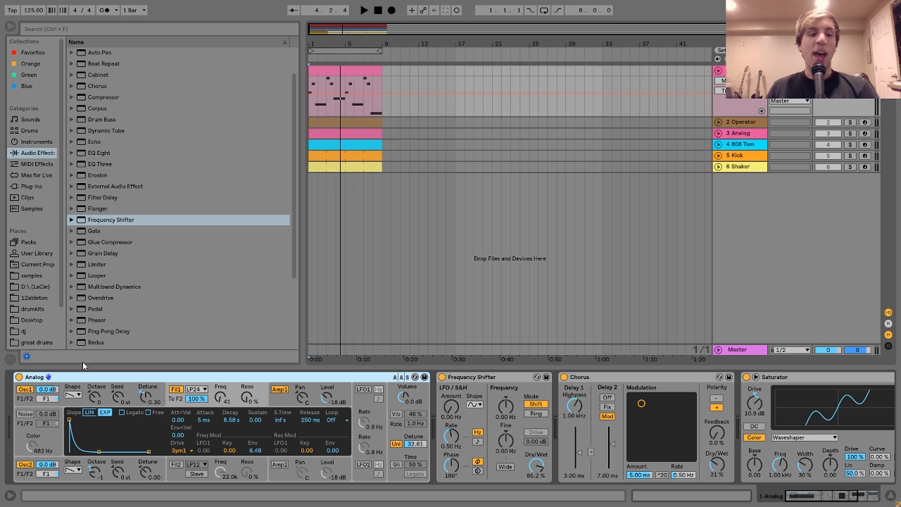
left_click(95, 476)
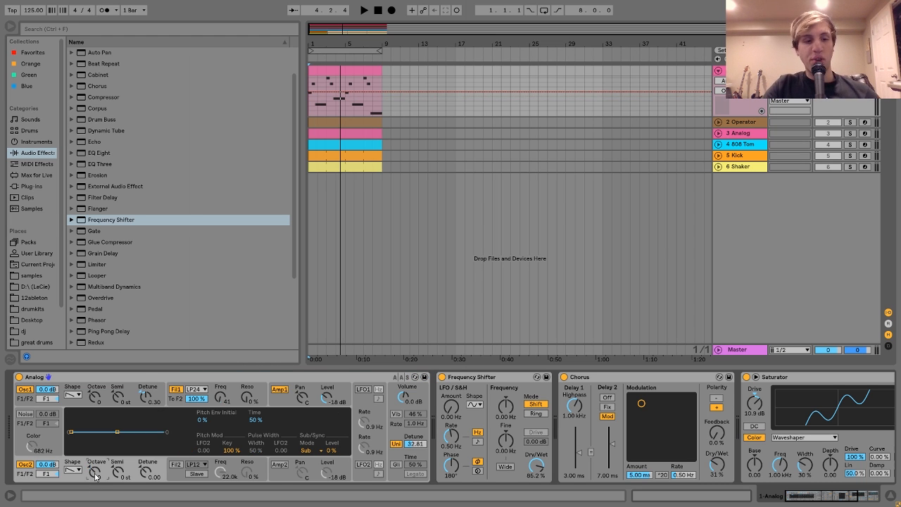
left_click(141, 401)
key("Delete")
key("space")
key("space")
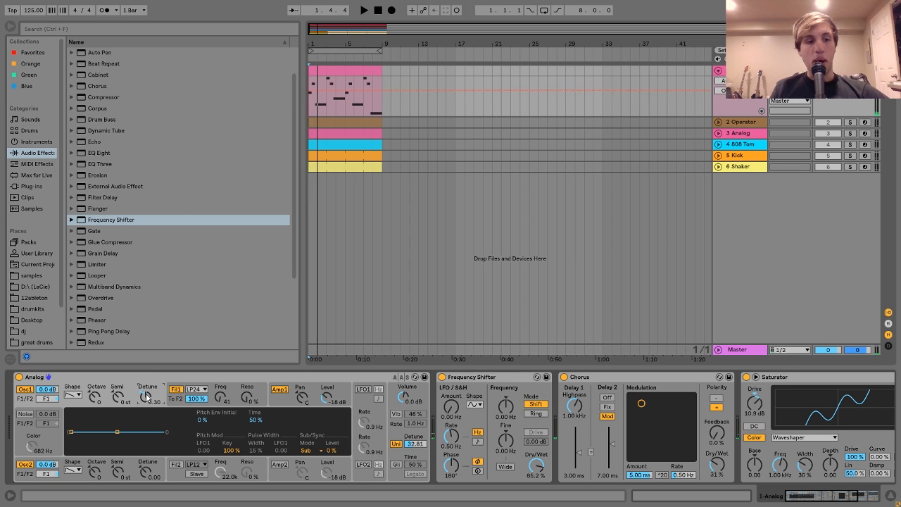
key("space")
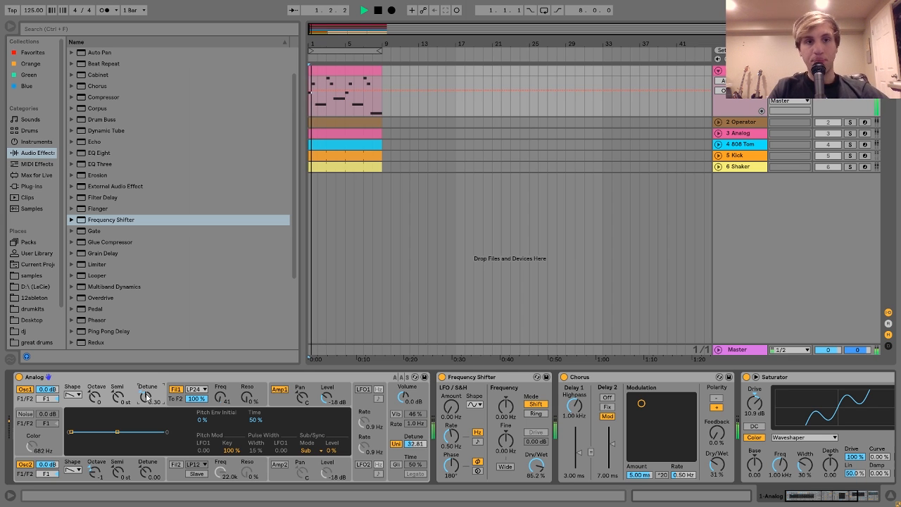
key("space")
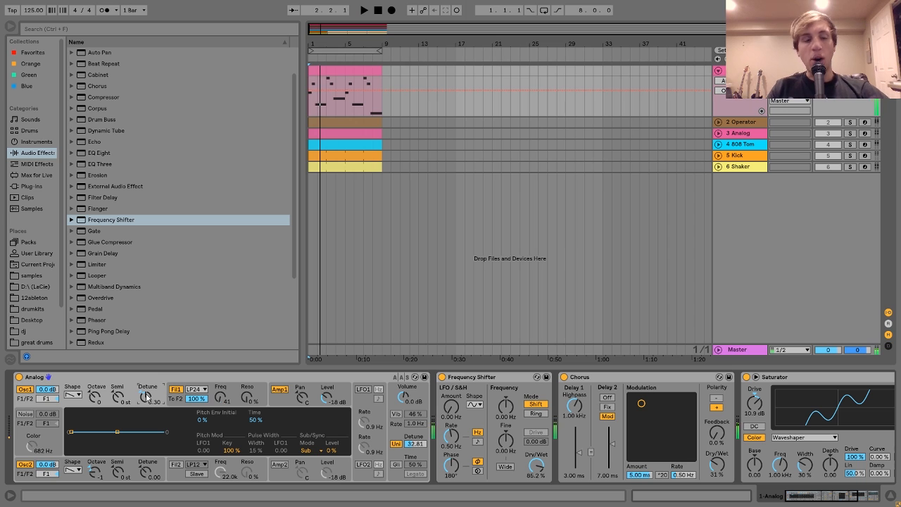
Step: Examine the filter 1 and amp 1 envelope settings in Analog and listen to part of the lead
left_click(181, 403)
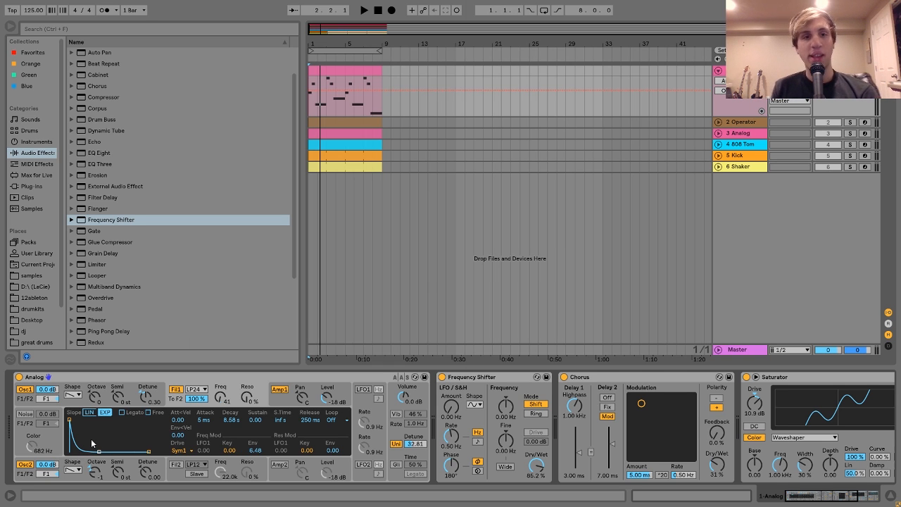
key("space")
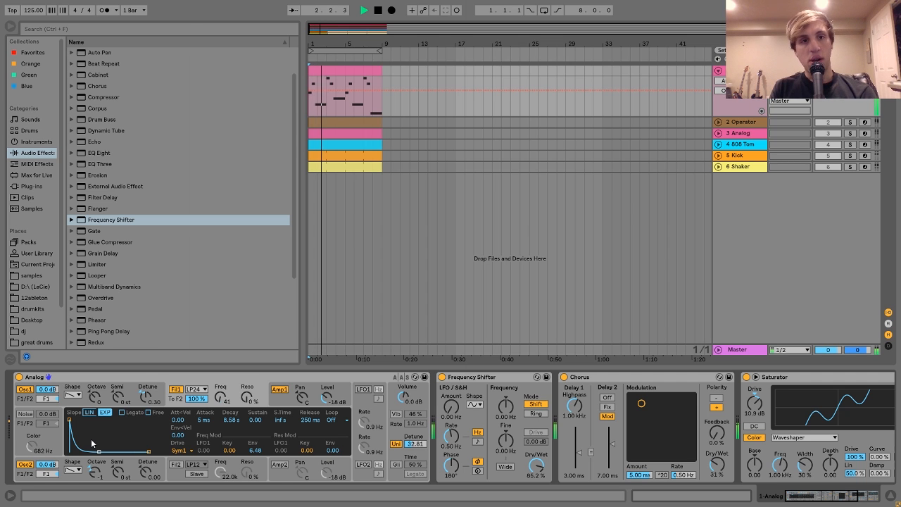
key("space")
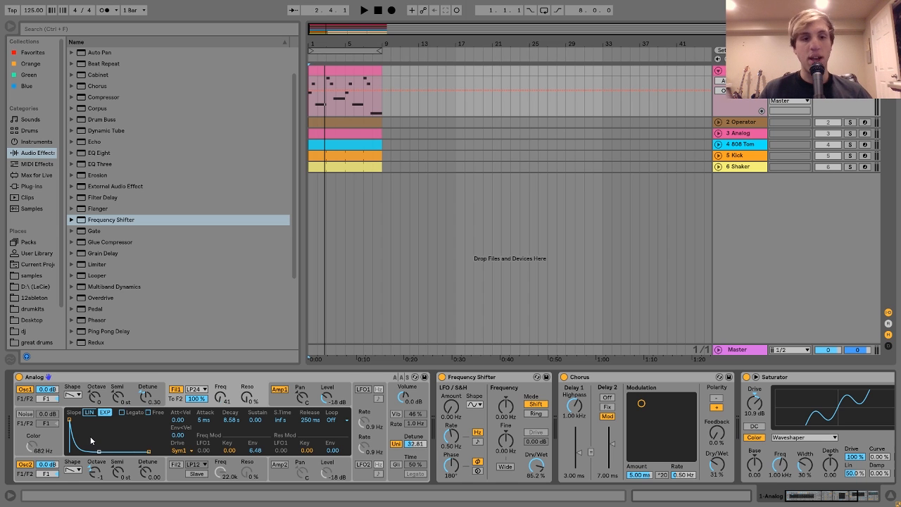
left_click(281, 402)
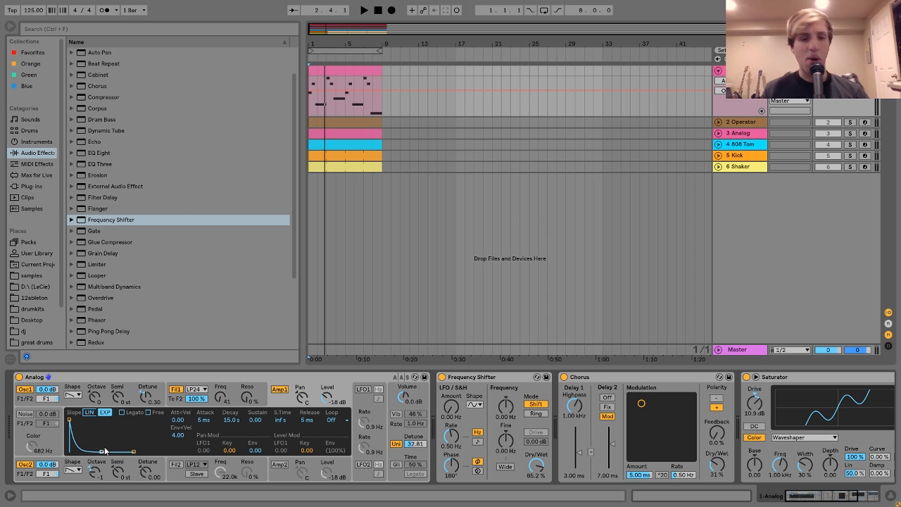
Step: Compare the lead's sound with Analog's unison switched off and on
left_click(397, 442)
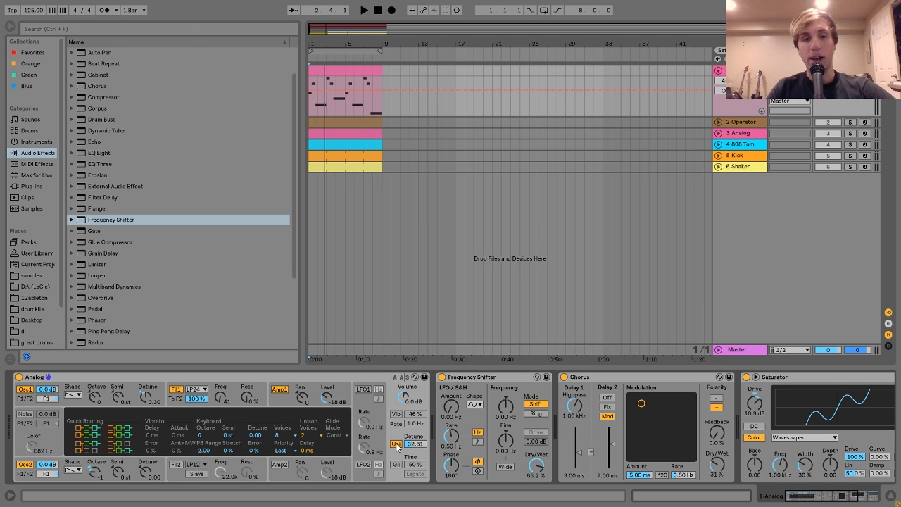
left_click(397, 444)
key("space")
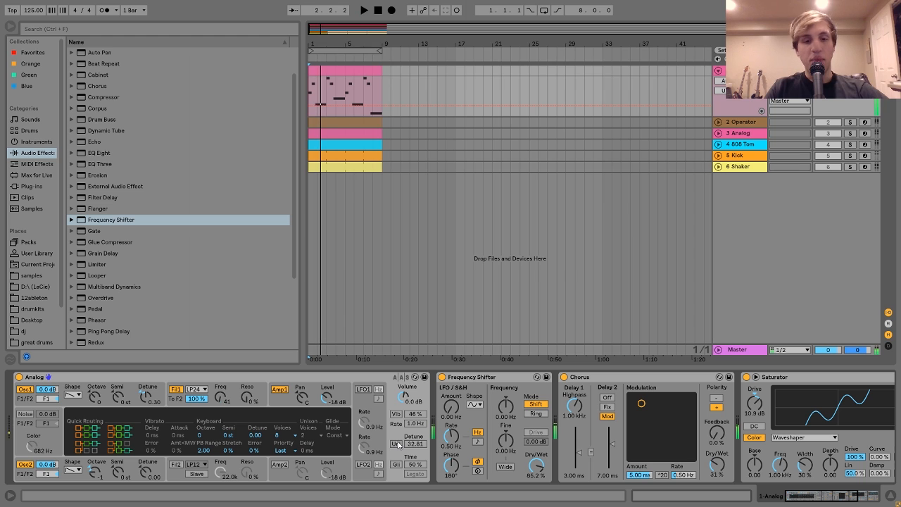
left_click(396, 443)
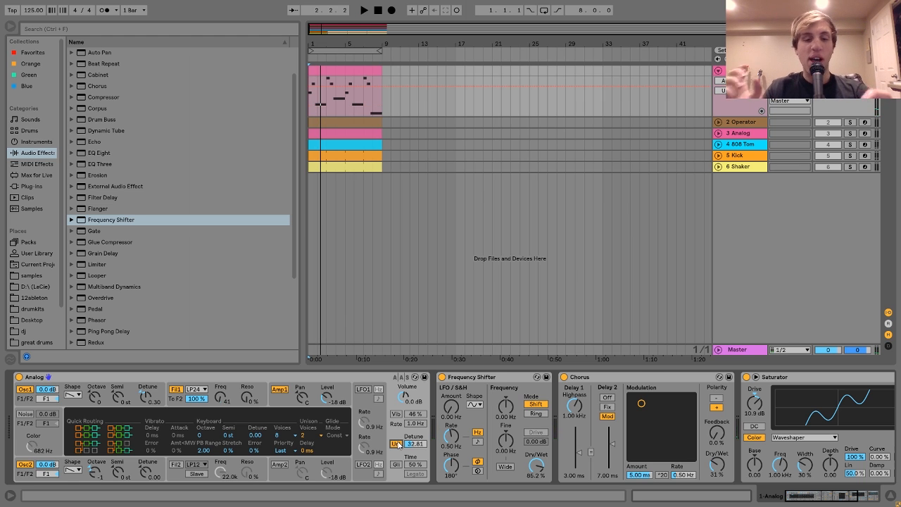
key("space")
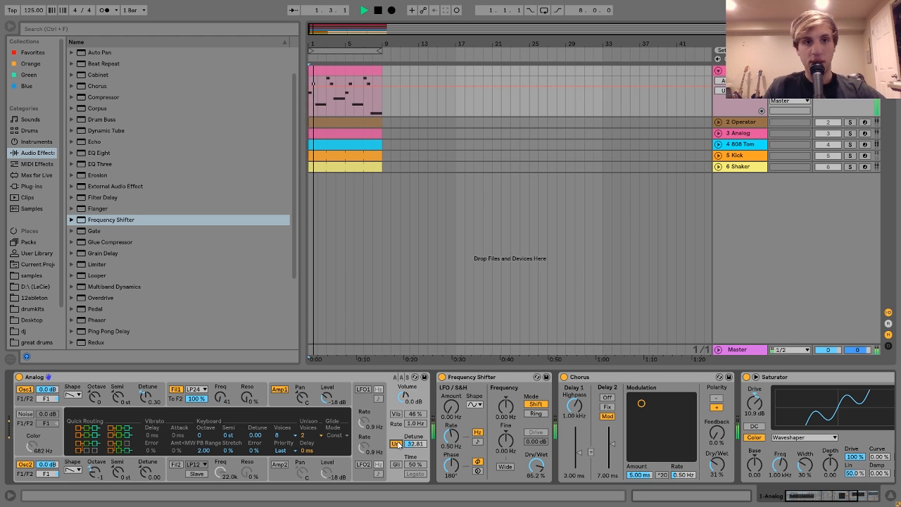
key("space")
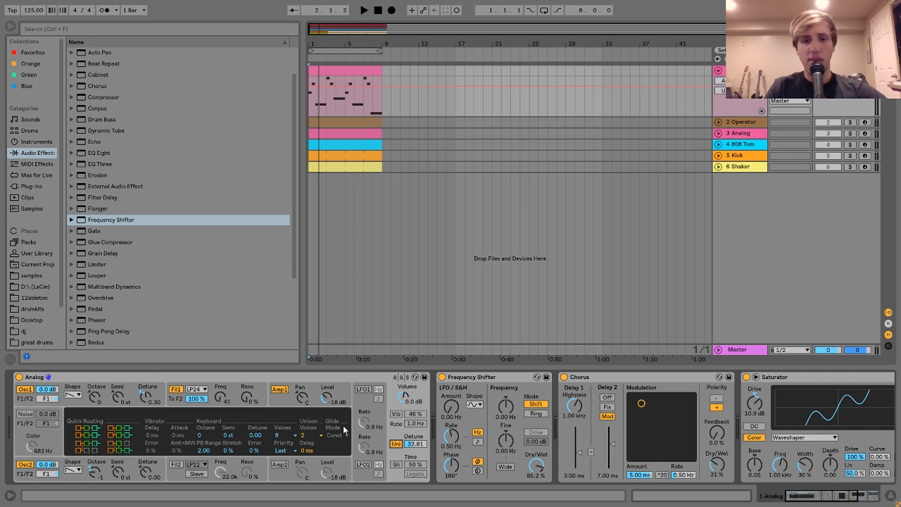
Step: Raise the Frequency Shifter's Dry/Wet to 100 % and compare the lead with the effect active and bypassed
scroll(345, 431, "right", 3)
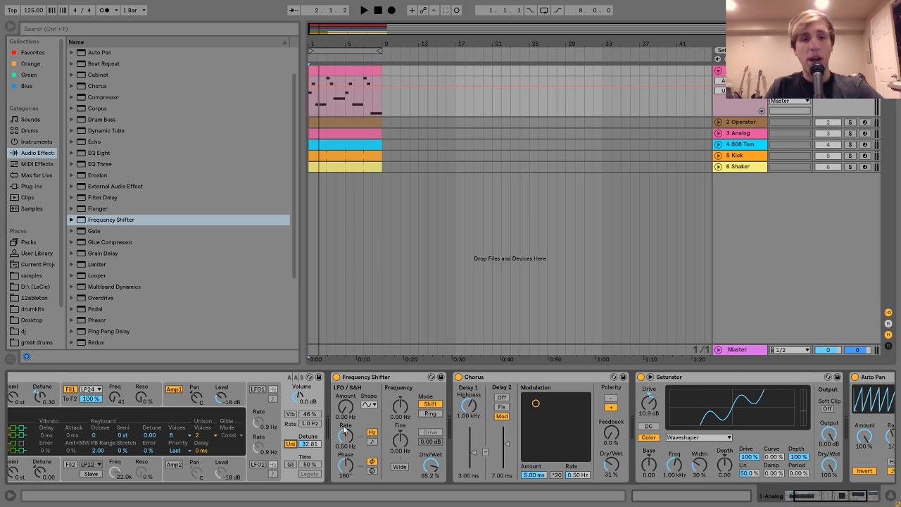
left_click(367, 378)
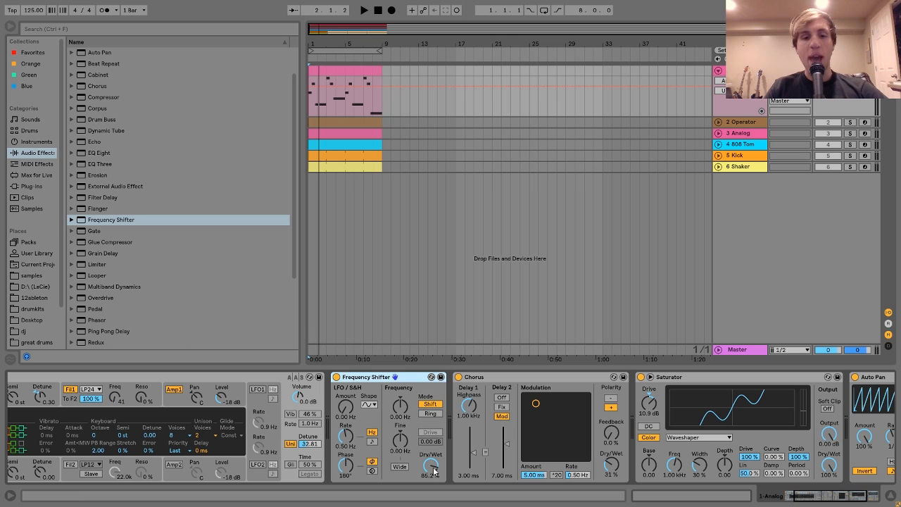
left_click_drag(431, 473, 431, 451)
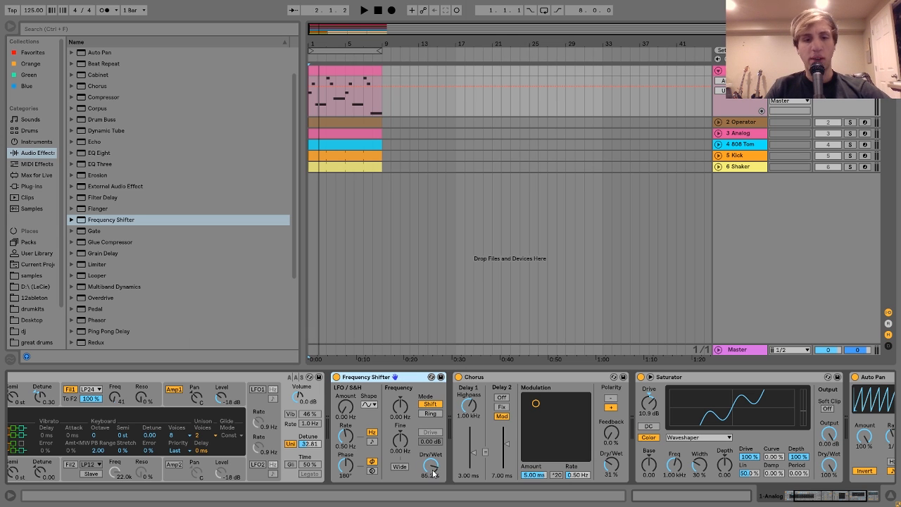
key("space")
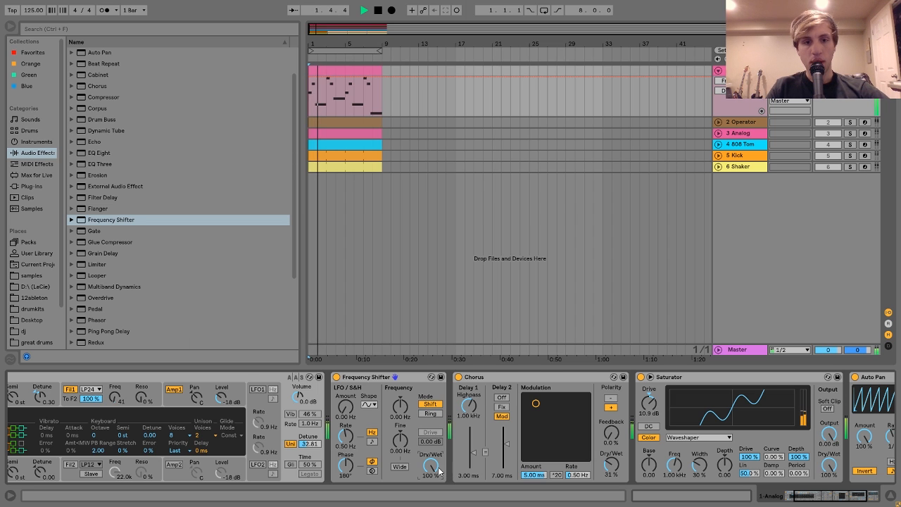
key("space")
left_click(337, 378)
key("space")
key("space")
left_click(337, 377)
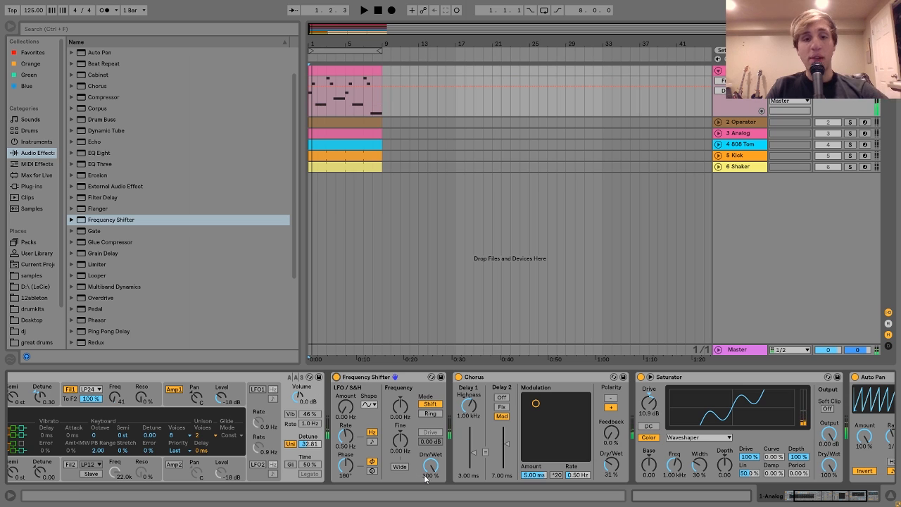
Step: Set the Frequency Shifter's Dry/Wet to 78.6 % and play the lead
left_click_drag(430, 465, 431, 483)
key("space")
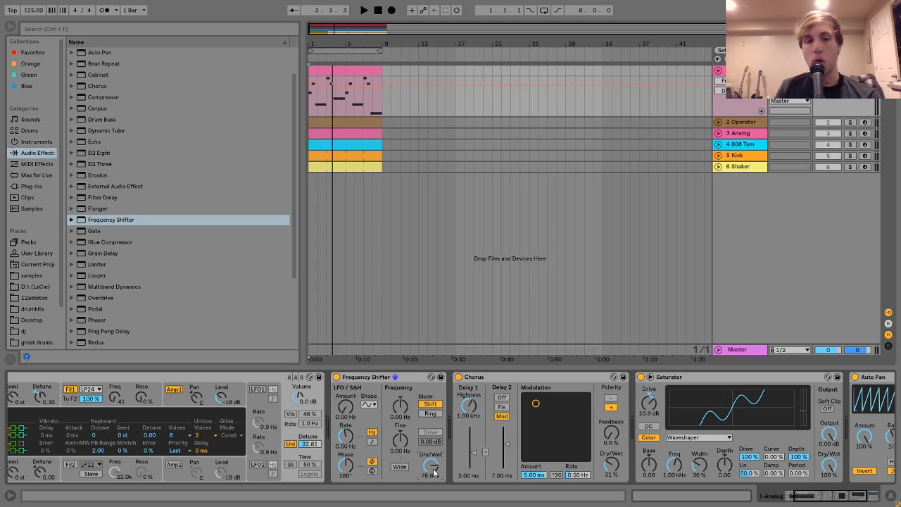
Step: Select the Chorus device, play a test note and lower the computer keyboard's octave range to C1–D2
scroll(434, 472, "right", 3)
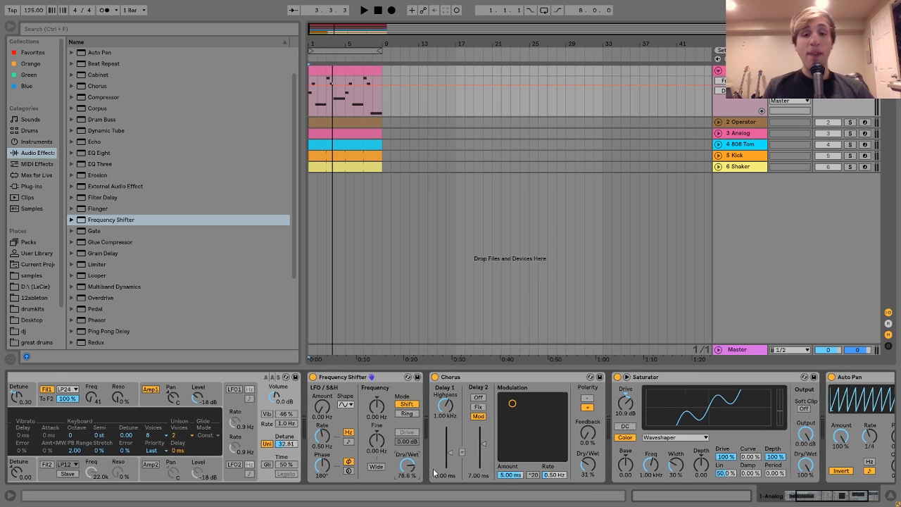
left_click(446, 381)
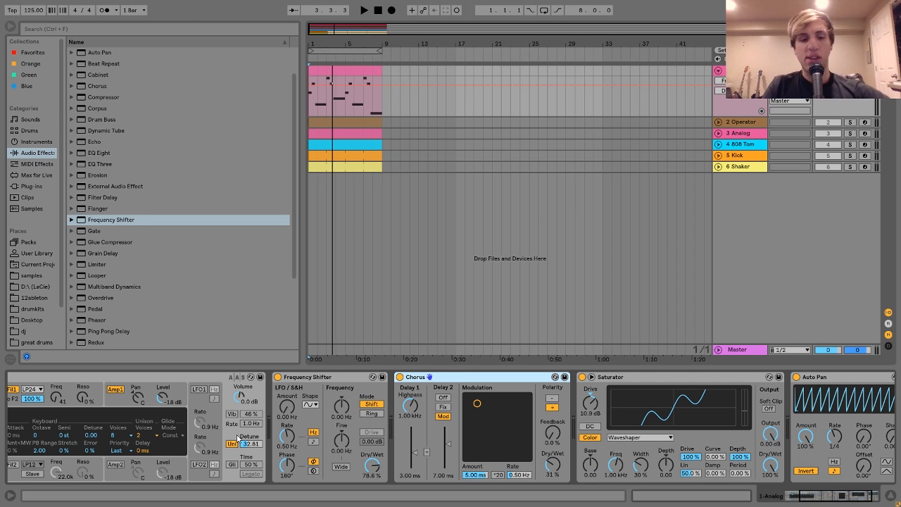
key("a")
key("z")
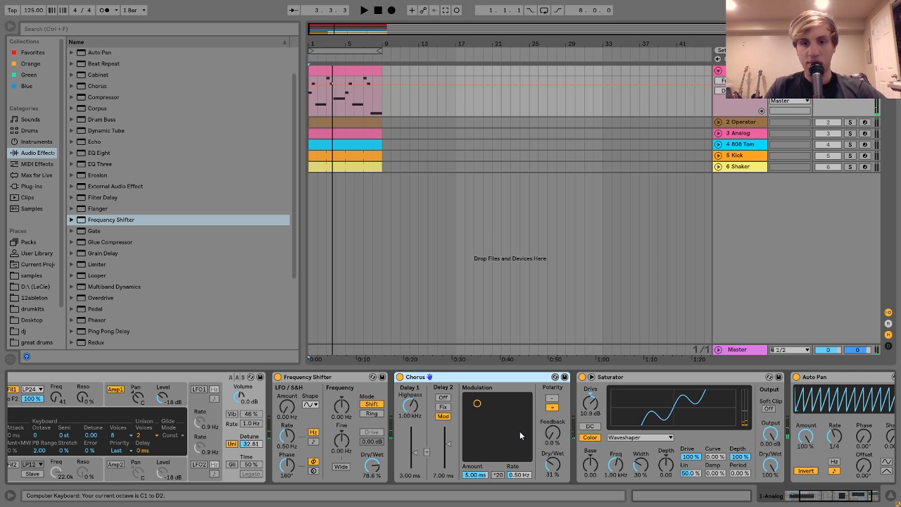
Step: Select the Saturator and compare the lead with the device bypassed and active
scroll(519, 431, "right", 2)
left_click(549, 381)
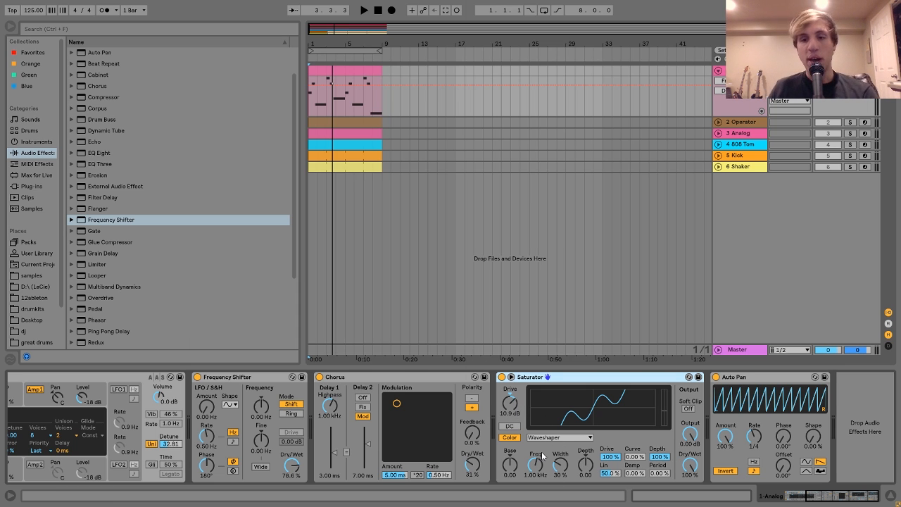
left_click(502, 378)
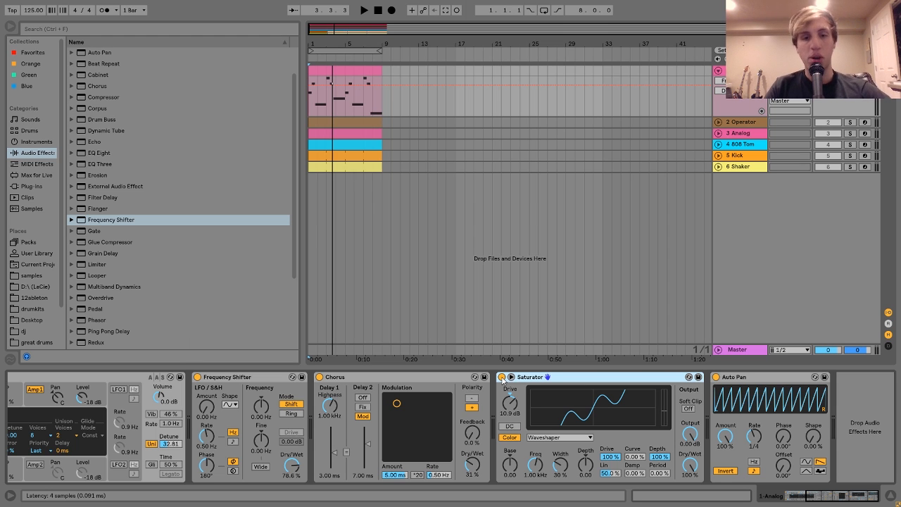
left_click(502, 377)
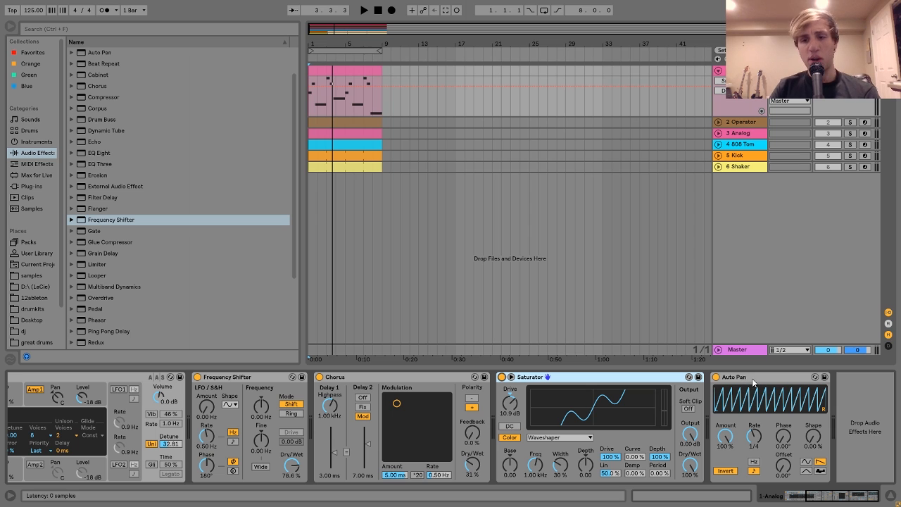
Step: Examine the lead's Auto Pan and its Phase setting, with a look at the Kick track, and listen to the lead
left_click(795, 381)
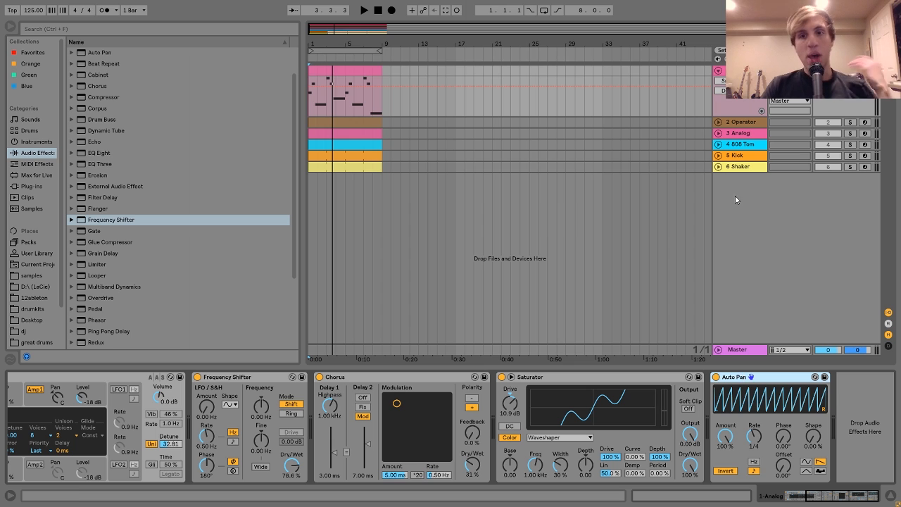
left_click(740, 156)
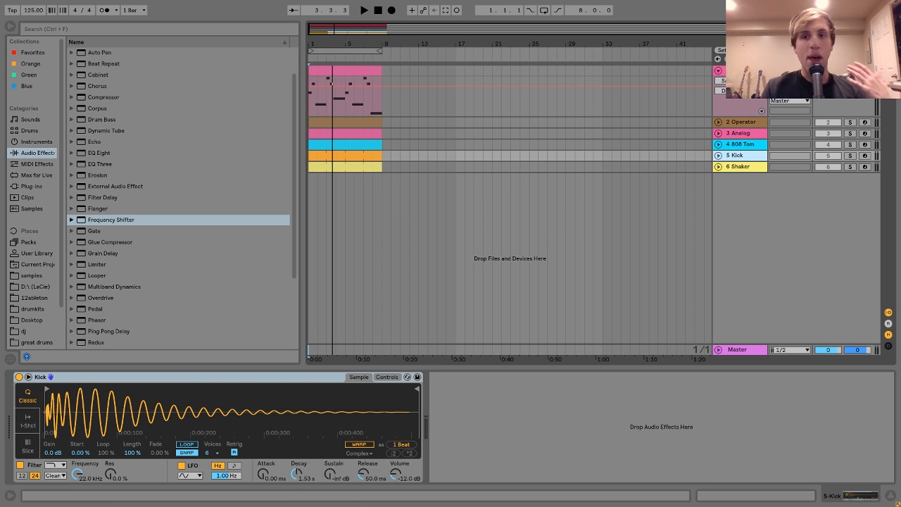
left_click(744, 71)
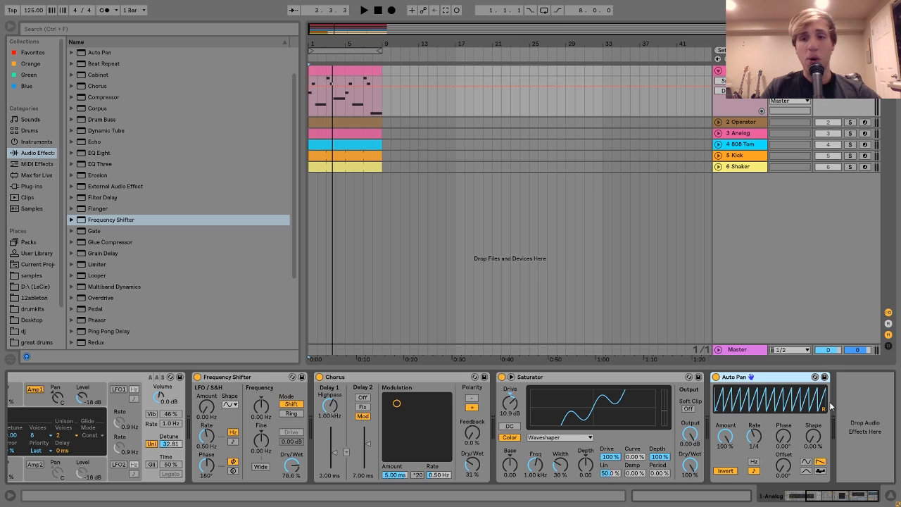
left_click(789, 443)
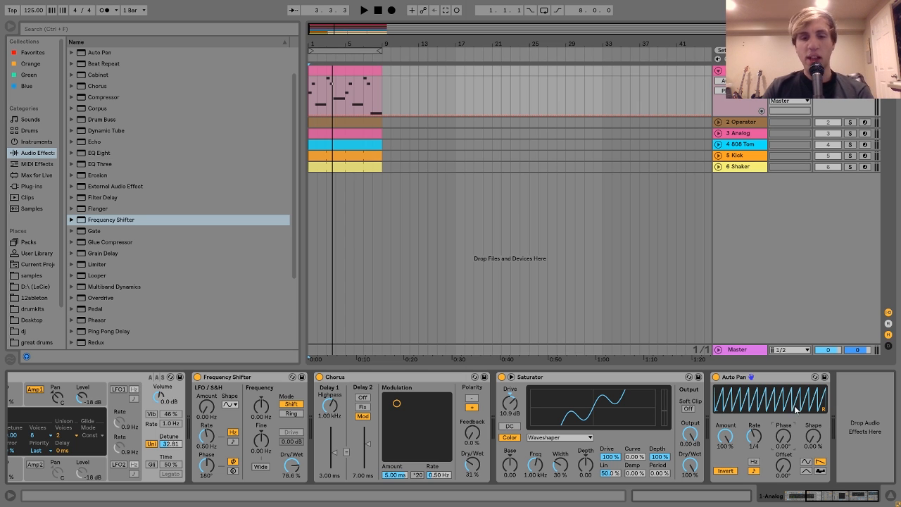
key("space")
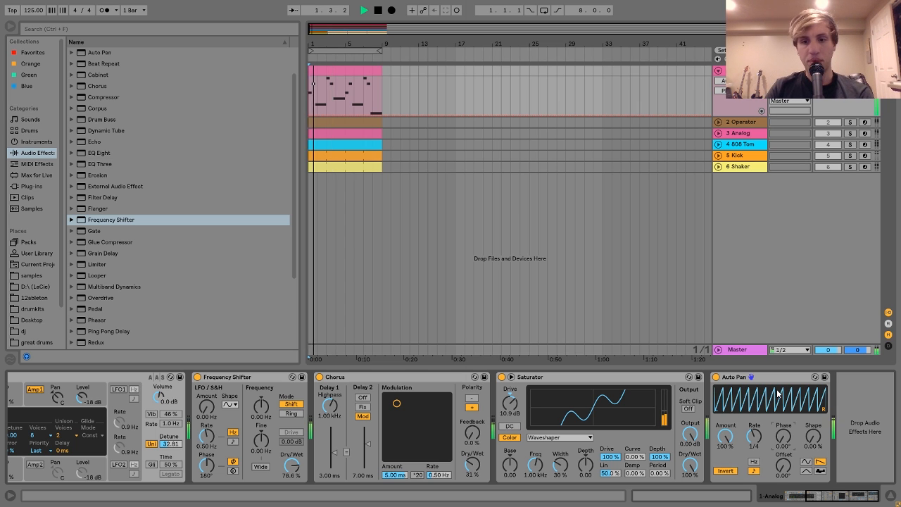
key("space")
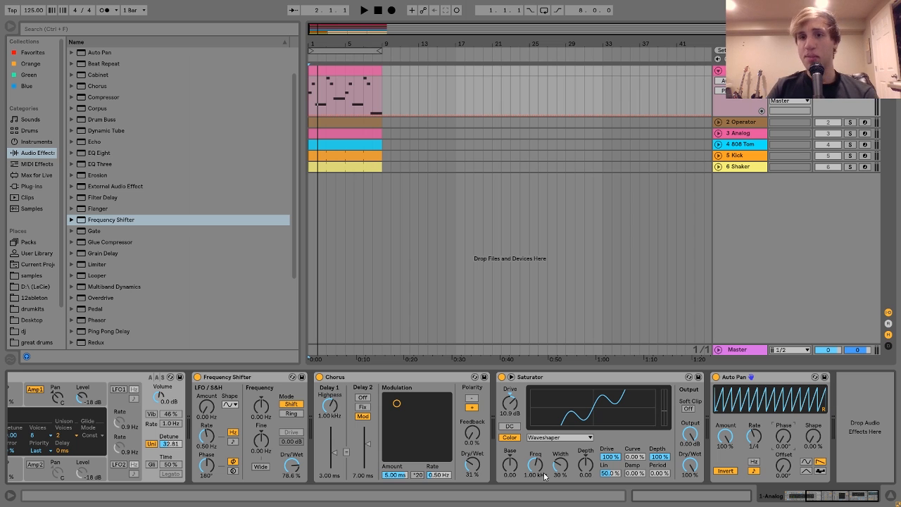
Step: Unfold the 2 Operator track, solo it and play its eight-bar clip from the start
left_click(740, 122)
left_click(718, 122)
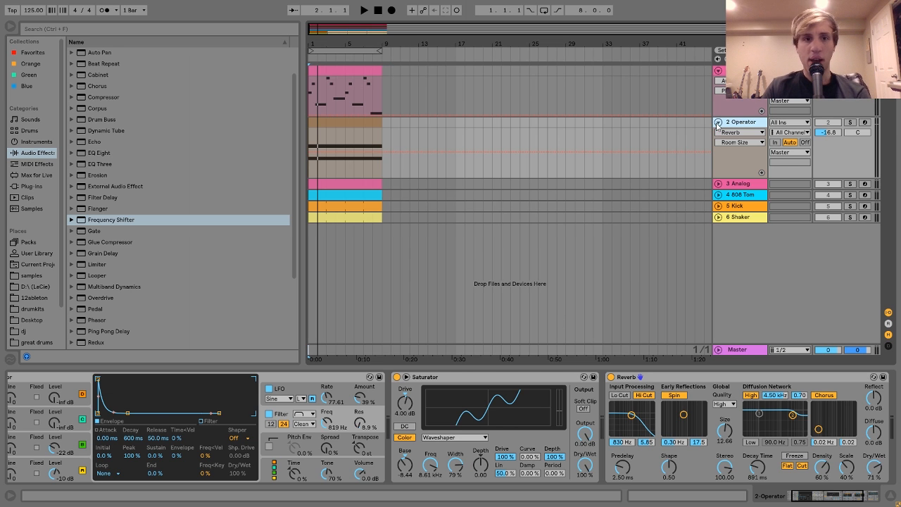
left_click(850, 122)
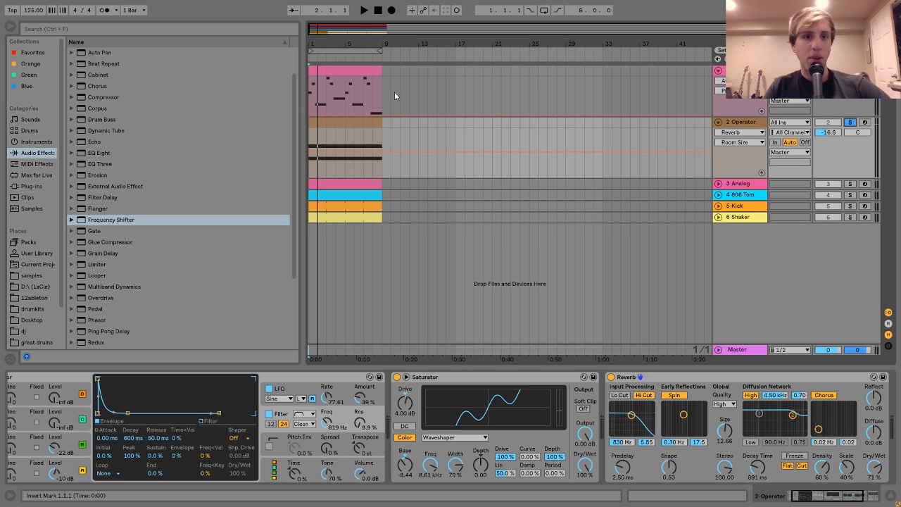
left_click(363, 123)
key("space")
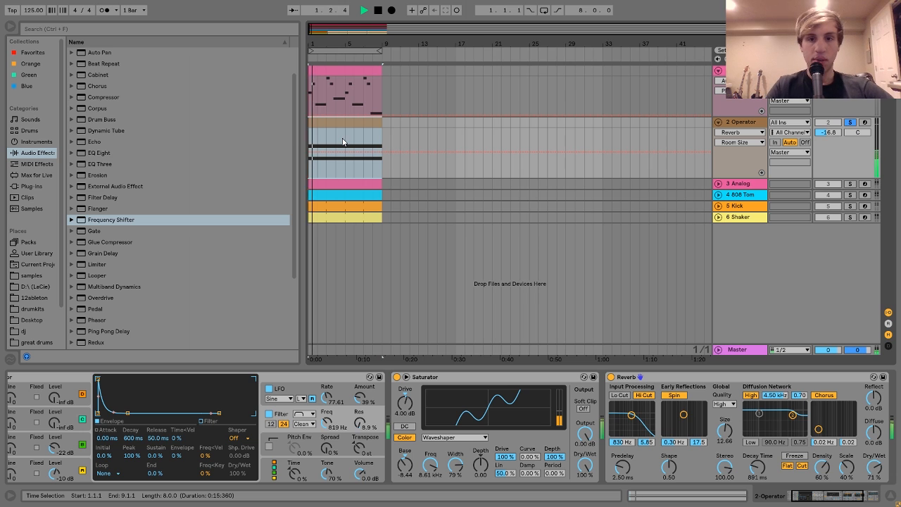
Step: Loop the selected eight bars of the Operator clip and stop playback
key("ctrl+l")
key("space")
scroll(287, 433, "left", 2)
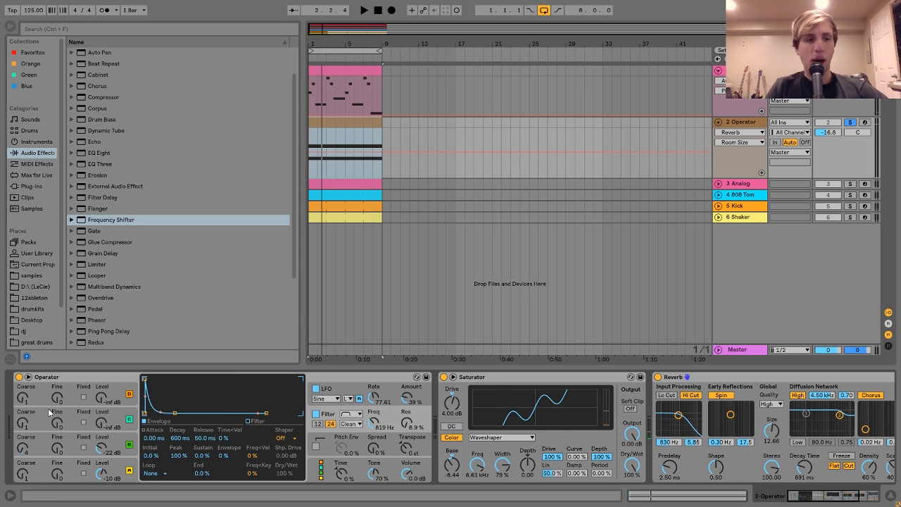
Step: Inspect the two sustained notes, G3 and A#3, in the Operator clip, and replay the clip from the start
double_click(346, 117)
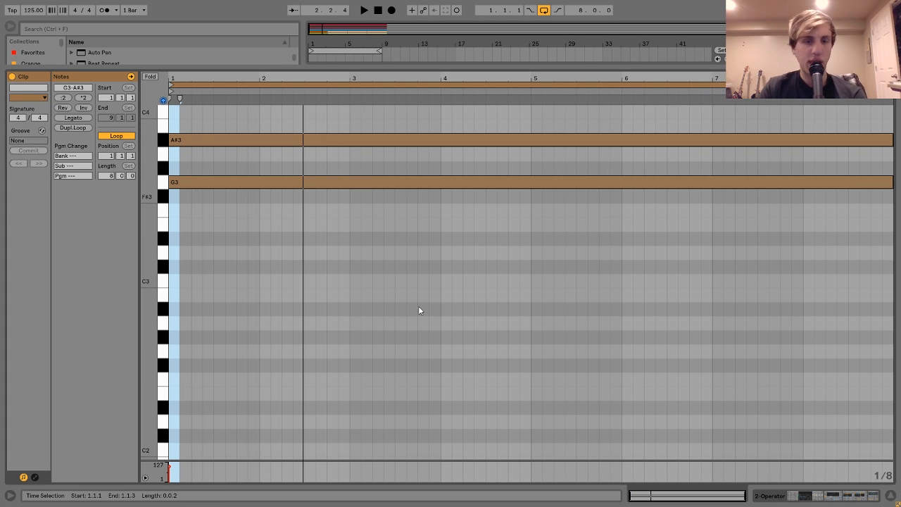
left_click(413, 183)
left_click(392, 142)
left_click(806, 497)
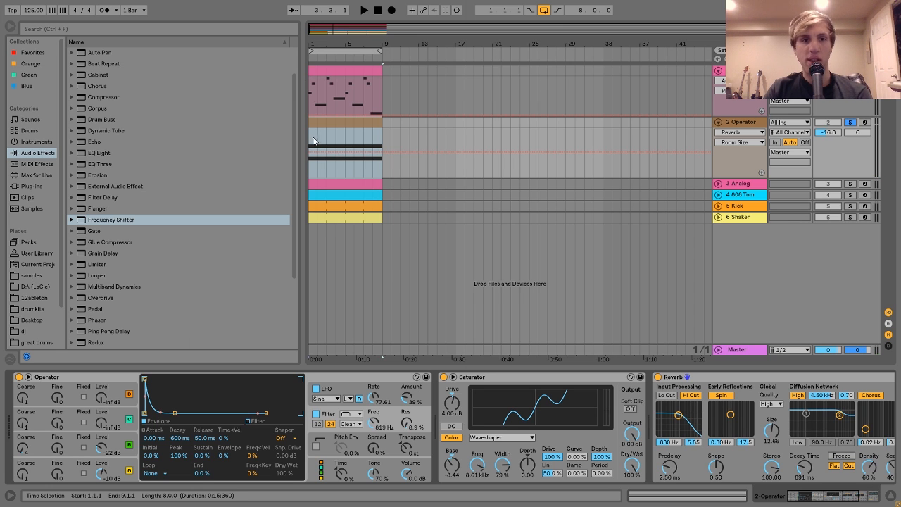
key("space")
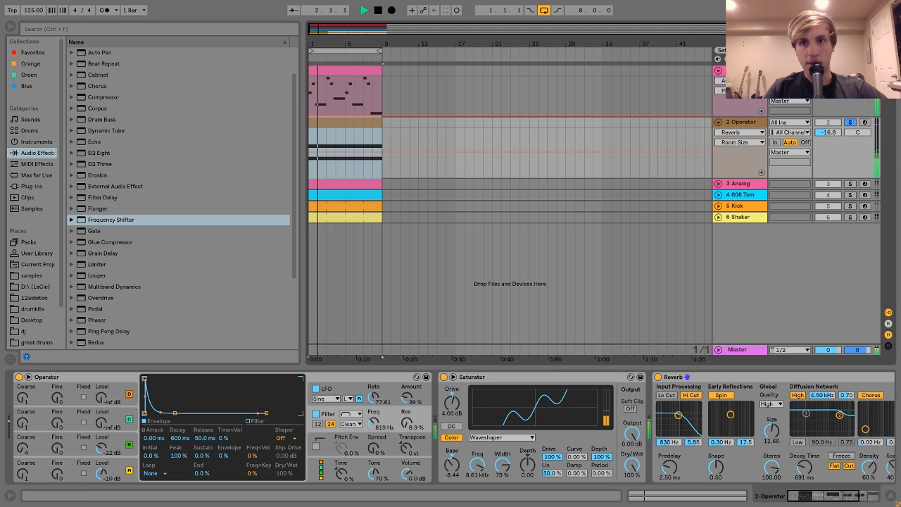
key("space")
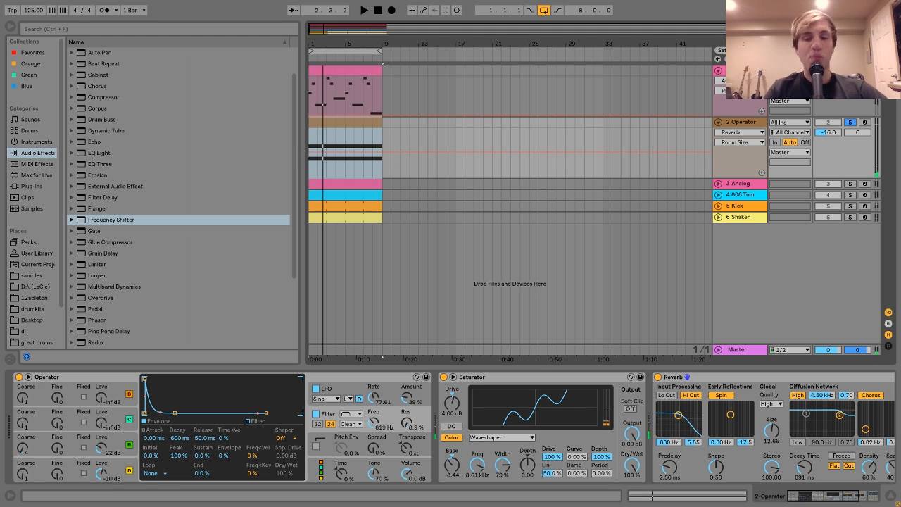
Step: Examine Operator's oscillators A and B, its LFO destinations and its filter envelope
left_click(741, 122)
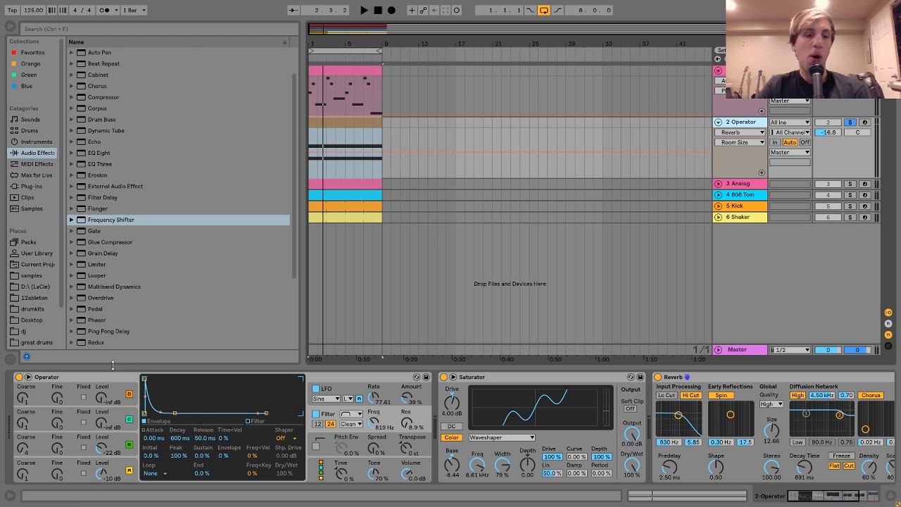
left_click(125, 464)
left_click(129, 442)
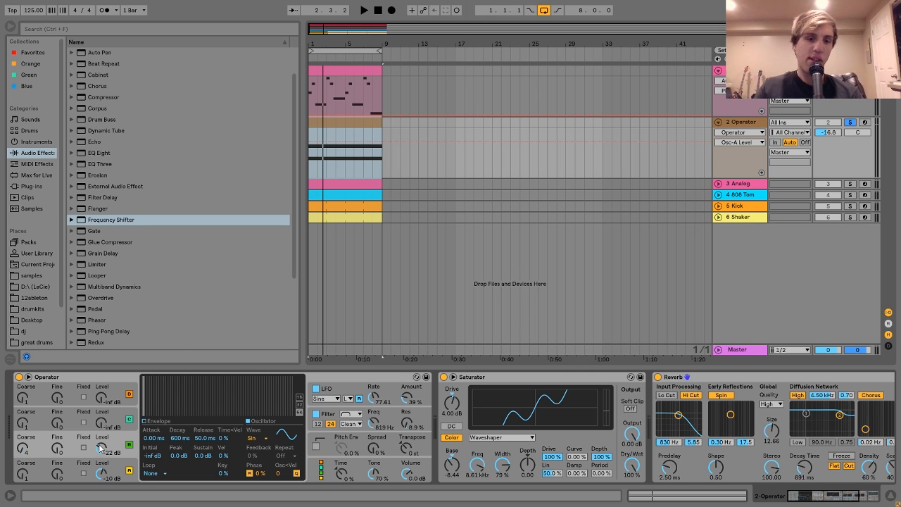
left_click(326, 414)
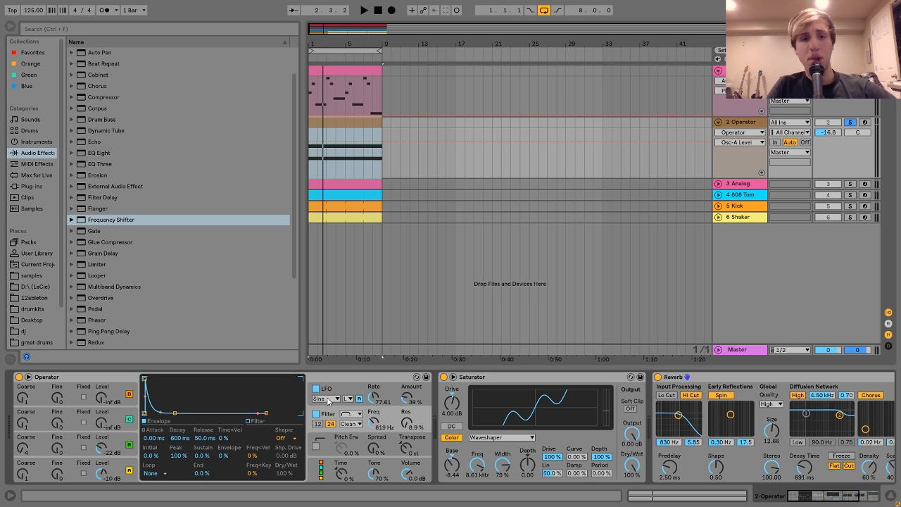
left_click(328, 388)
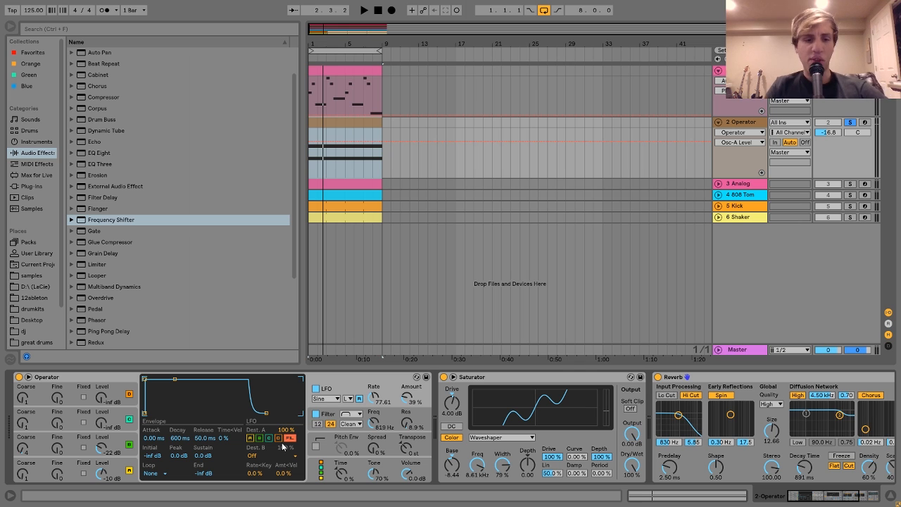
left_click(328, 414)
Step: Play the Operator clip and compare the sound with Operator's filter, and separately its LFO, switched off and on
key("space")
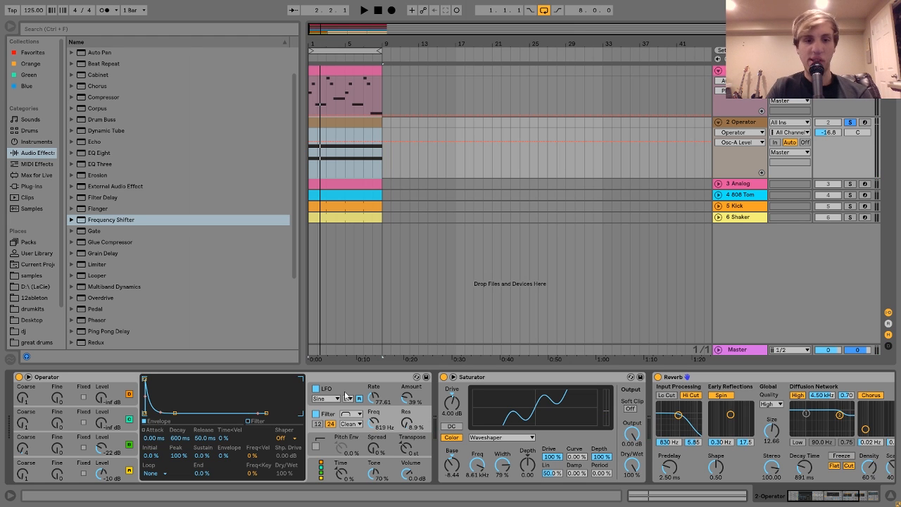
left_click(317, 415)
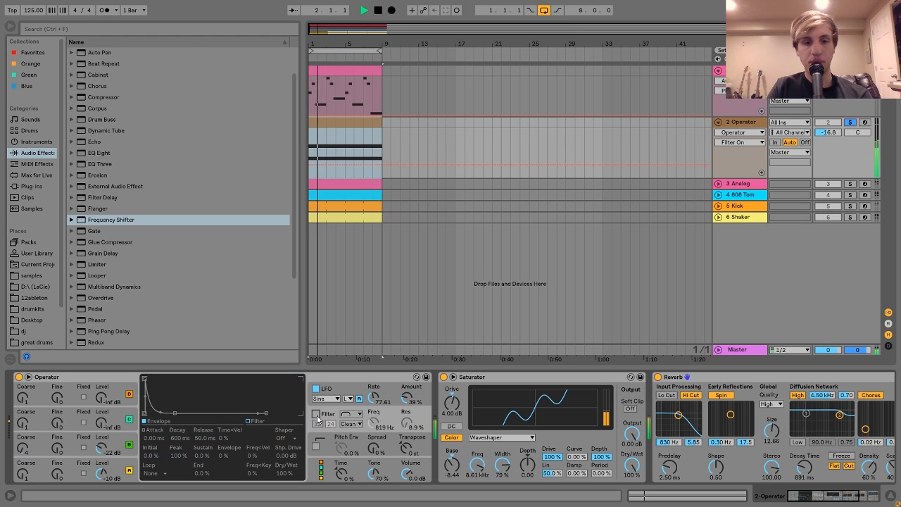
left_click(316, 414)
left_click(317, 389)
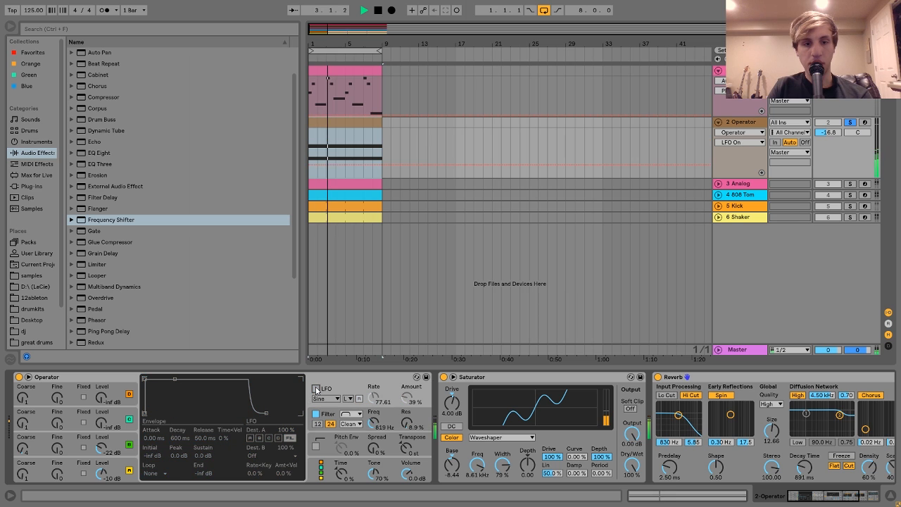
left_click(316, 389)
key("space")
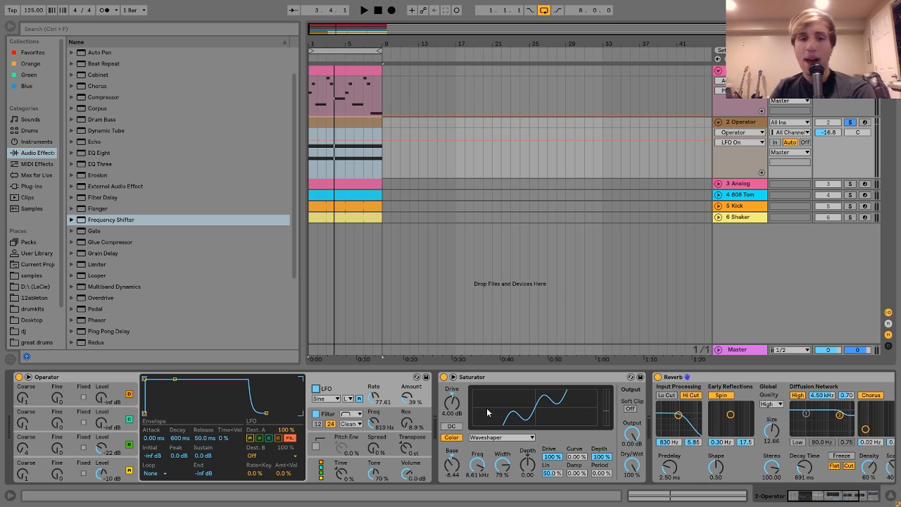
Step: Examine the Operator track's Saturator, Reverb and Auto Pan devices, with a brief playback of the clip
scroll(487, 408, "down", 2)
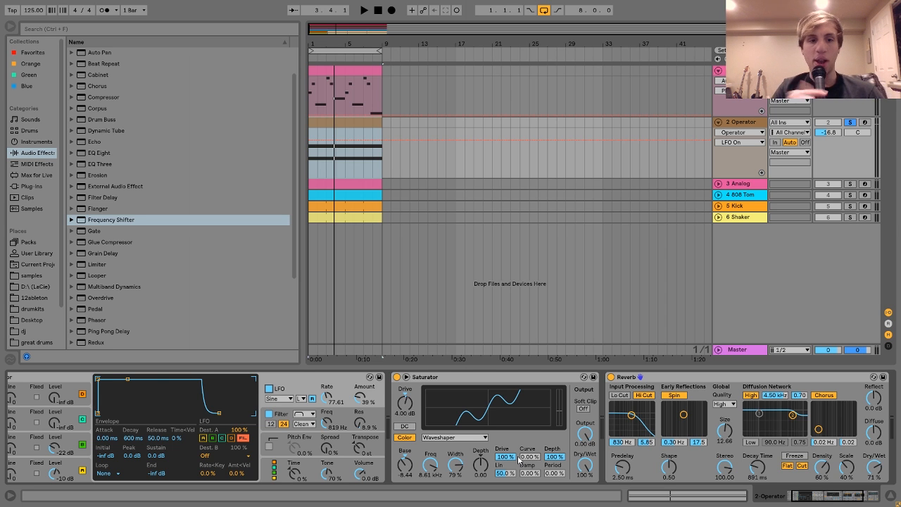
scroll(574, 454, "right", 3)
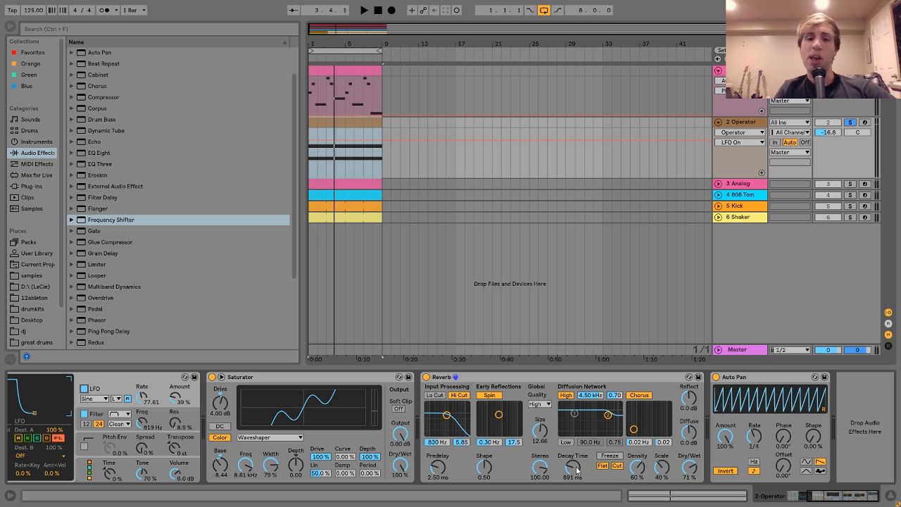
key("space")
key("space")
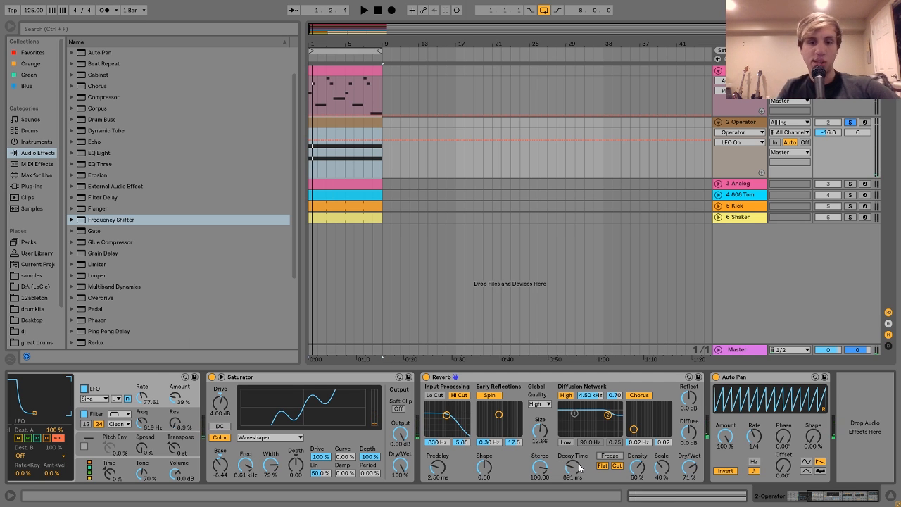
left_click(771, 379)
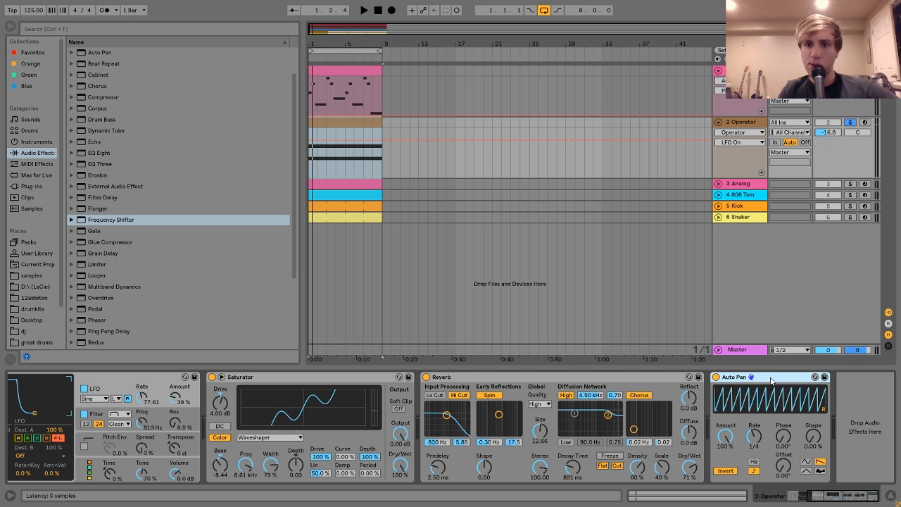
Step: Unfold the 3 Analog track, solo it and play its eight-bar clip from the start
left_click(718, 183)
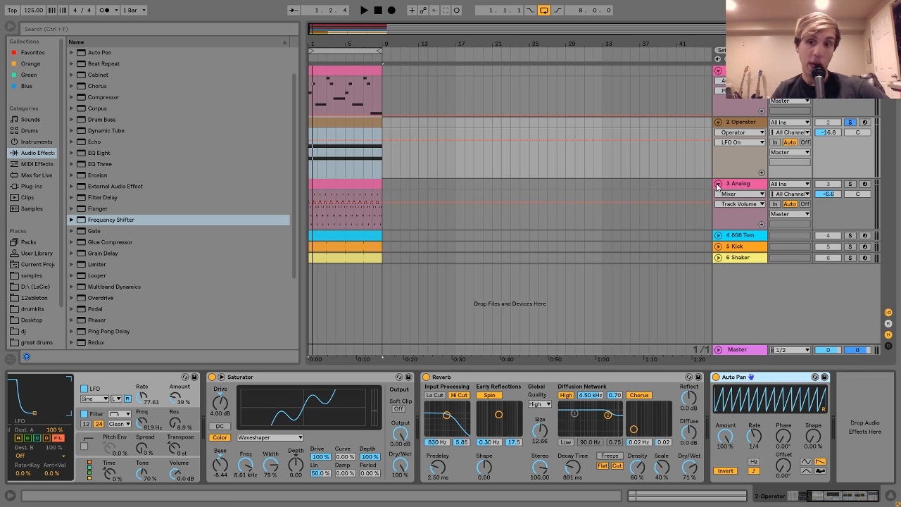
left_click(736, 184)
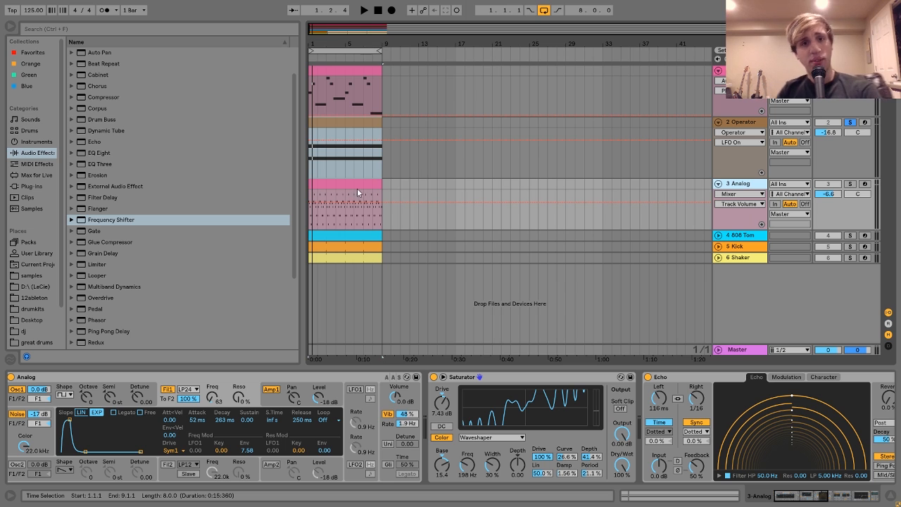
left_click(357, 191)
left_click(850, 184)
key("space")
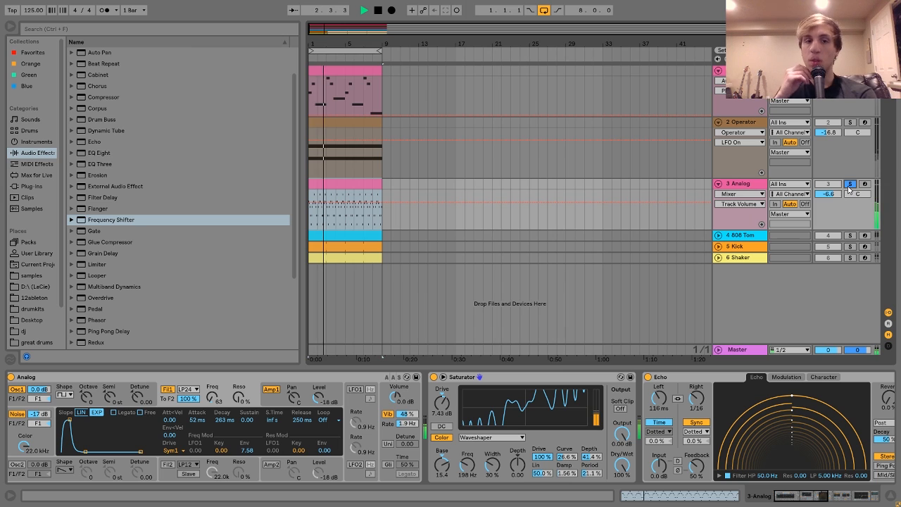
key("space")
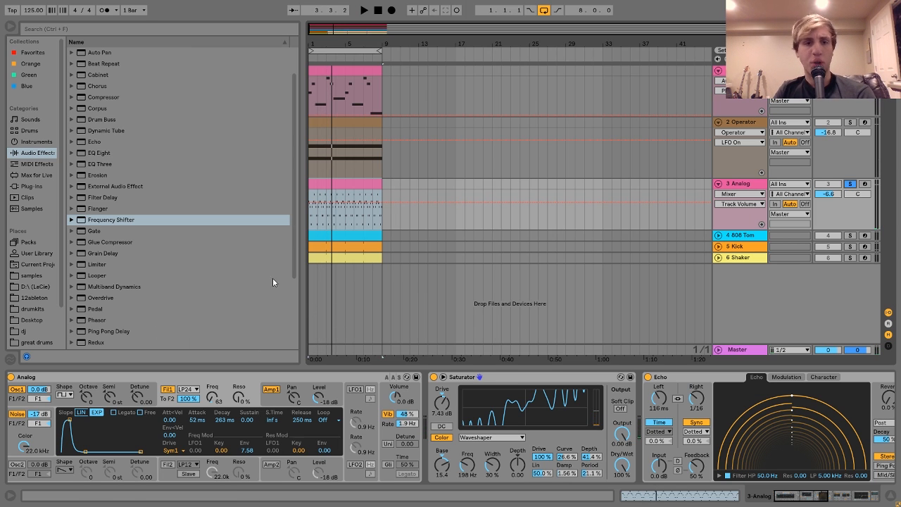
Step: Open the 3 Analog clip's notes, fold the piano roll to the used pitches and select the second G5 note
double_click(370, 184)
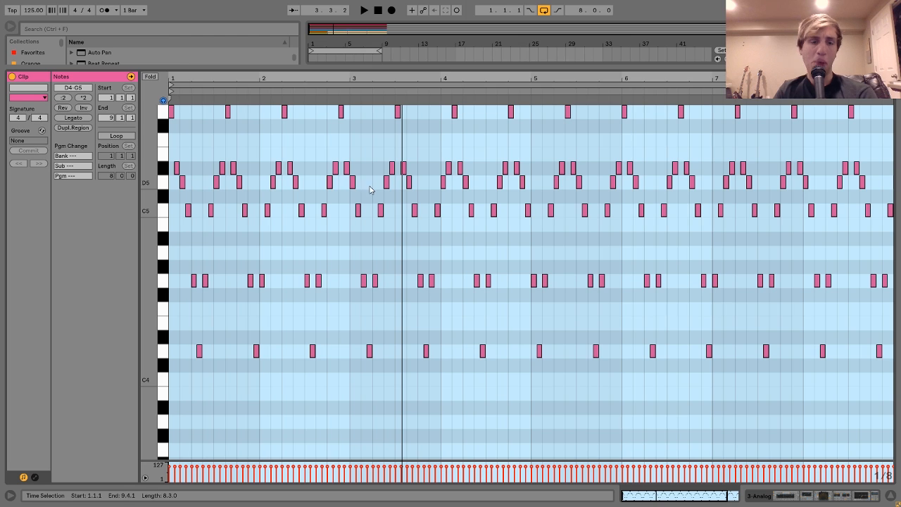
left_click(150, 77)
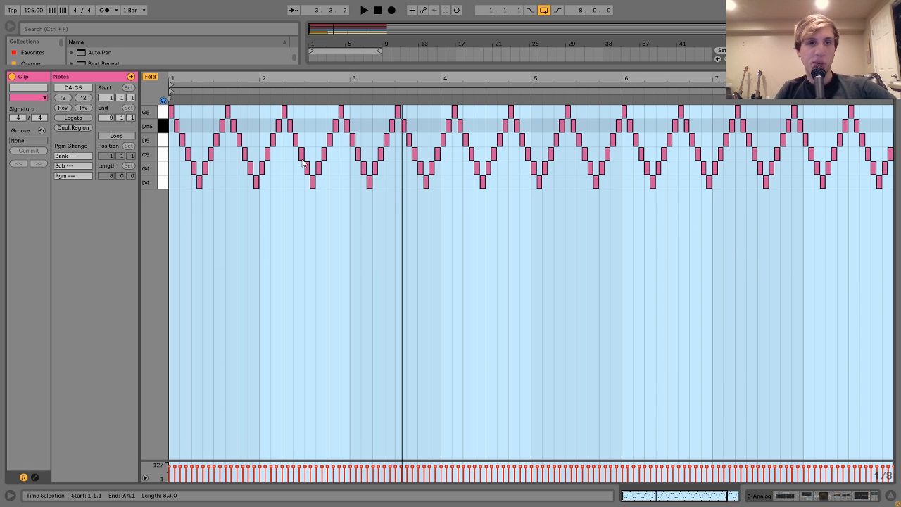
left_click(228, 112)
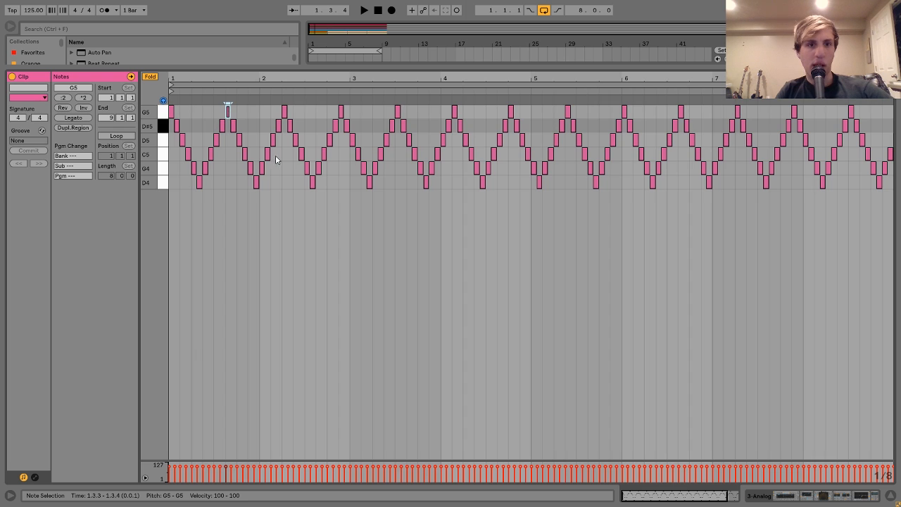
Step: Delete every note from 2.2.1 to the end of the 3 Analog clip and crop the clip
left_click_drag(284, 188, 893, 98)
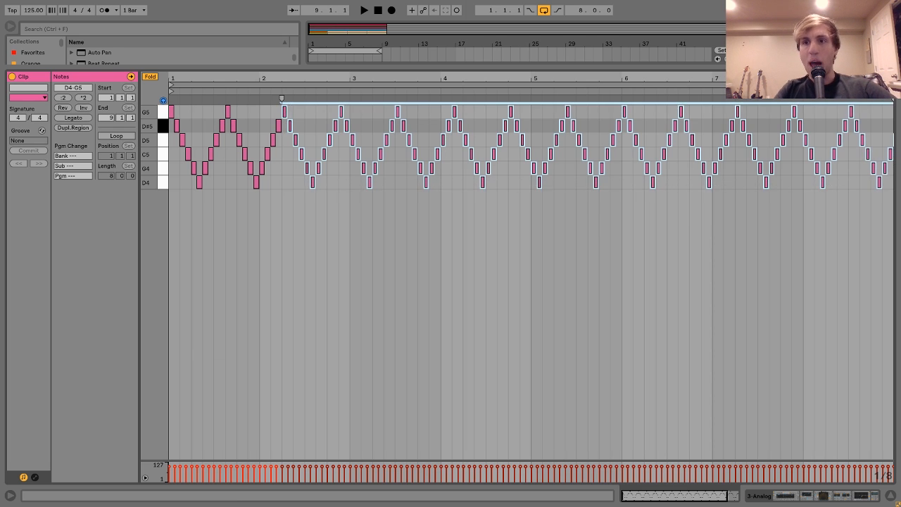
key("Delete")
key("minus")
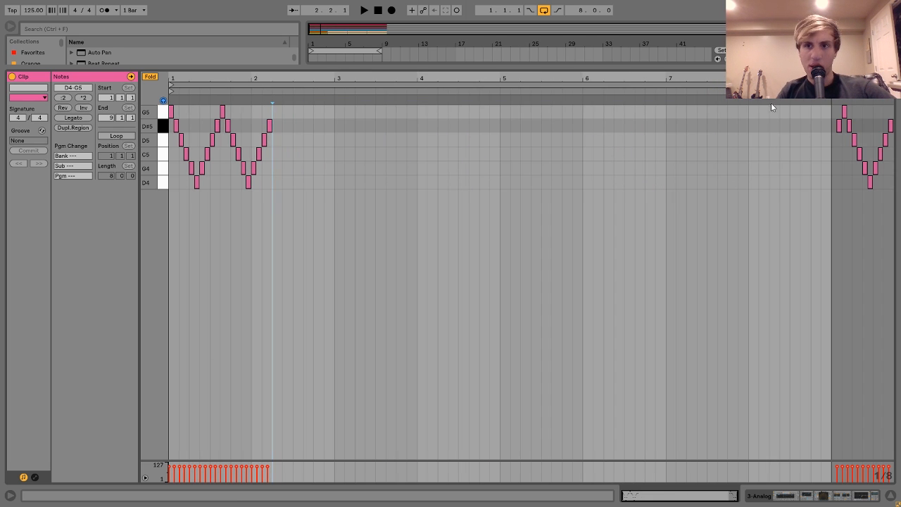
left_click_drag(792, 204, 892, 108)
key("Delete")
right_click(381, 117)
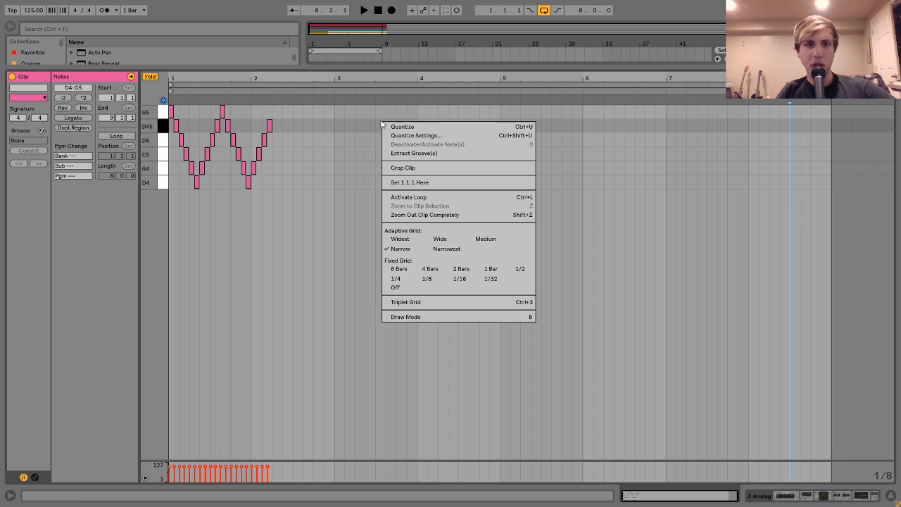
left_click(407, 169)
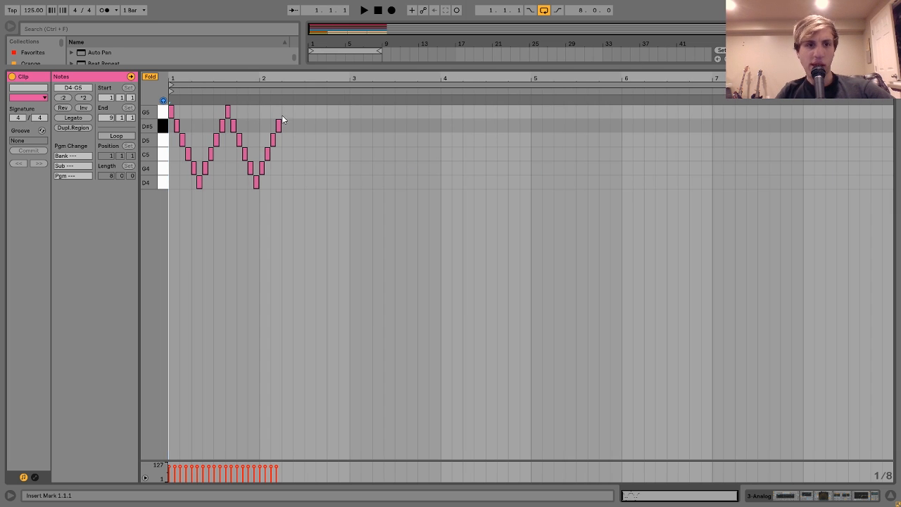
Step: Try duplicating all the notes in the 3 Analog clip twice, and undo both duplications
key("ctrl+a")
key("ctrl+d")
key("ctrl+d")
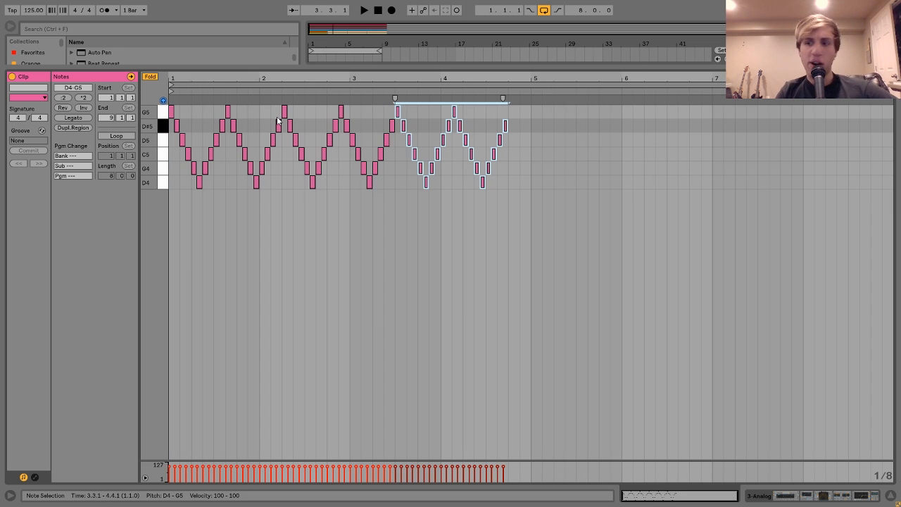
key("ctrl+z")
key("ctrl+z")
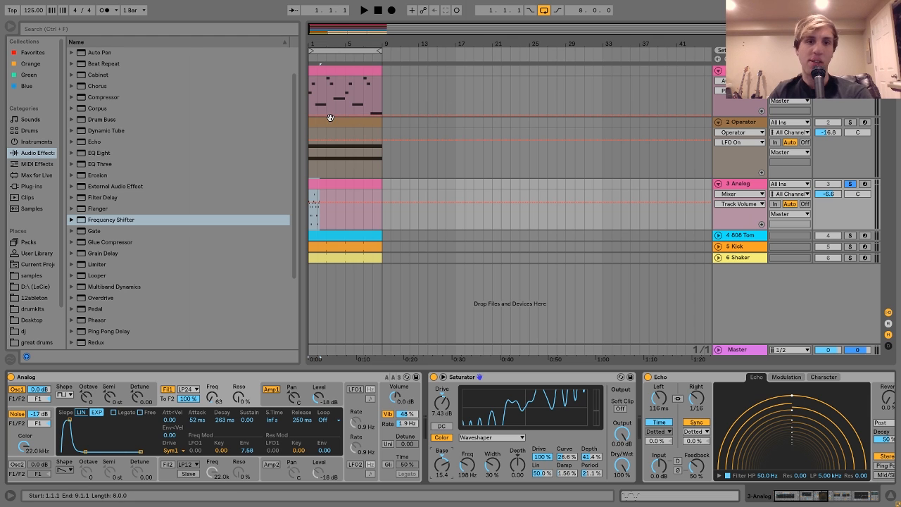
Step: Enlarge the eight-bar section in the arrangement and select the first two bars of the 1 Analog lead clip
key("z")
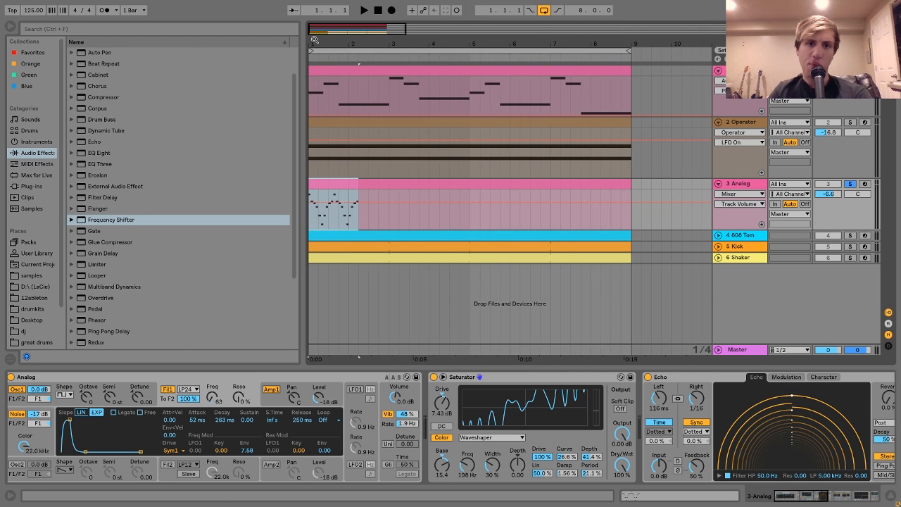
left_click_drag(387, 89, 298, 73)
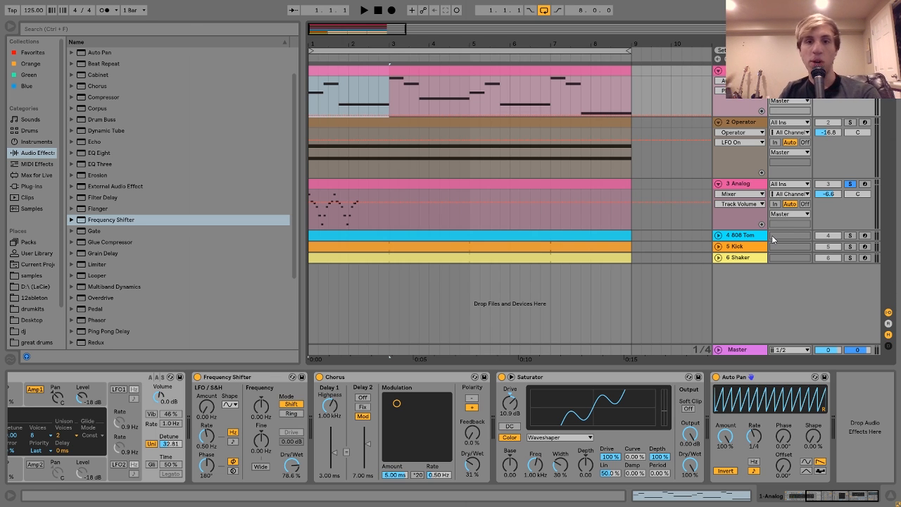
Step: Duplicate all the notes of the 3 Analog clip once, placing the copy directly after the original from 2.2.1
double_click(509, 185)
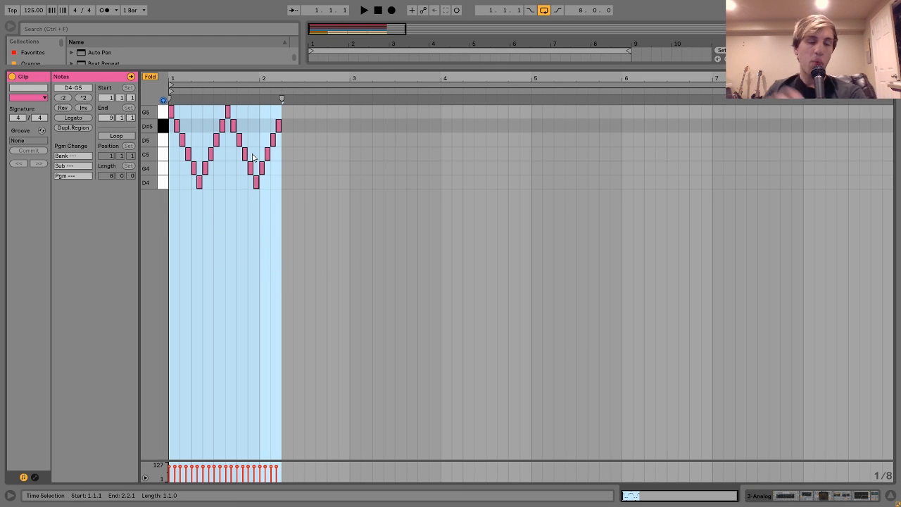
left_click(283, 113)
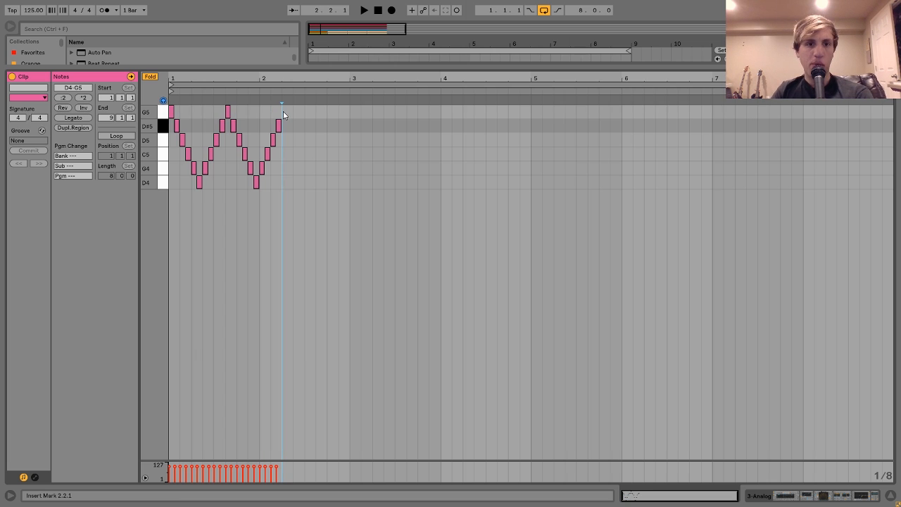
key("ctrl+a")
key("ctrl+d")
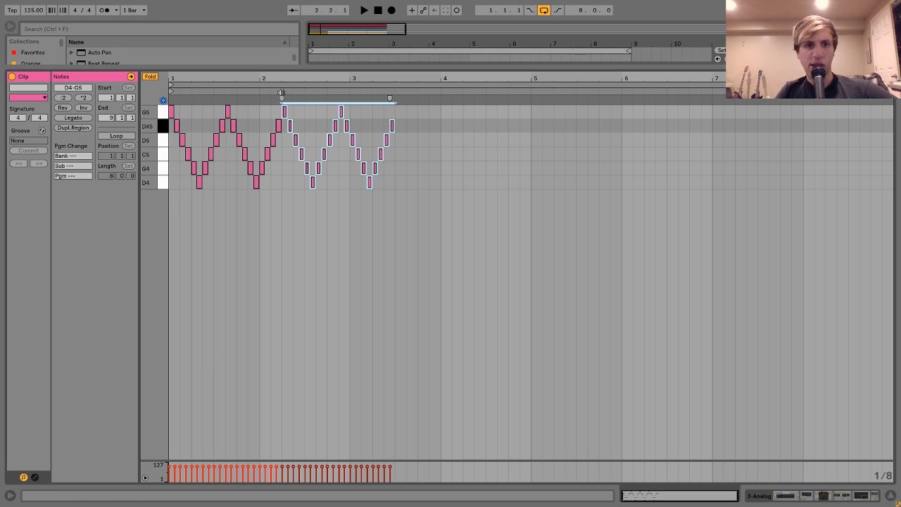
Step: Duplicate the selected 3 Analog notes five more times so the arpeggio pattern fills the whole eight-bar clip
key("ctrl+d")
key("ctrl+d")
key("ctrl+d")
key("ctrl+d")
key("ctrl+d")
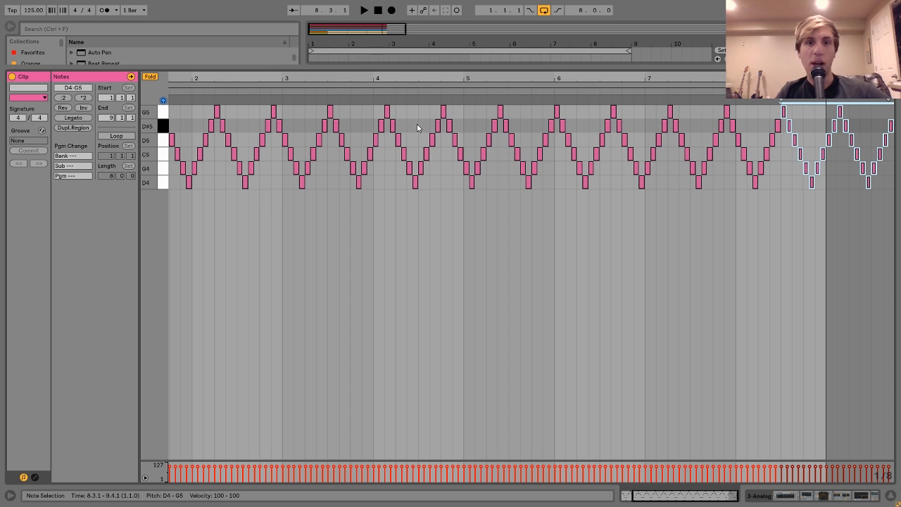
right_click(418, 124)
left_click(461, 183)
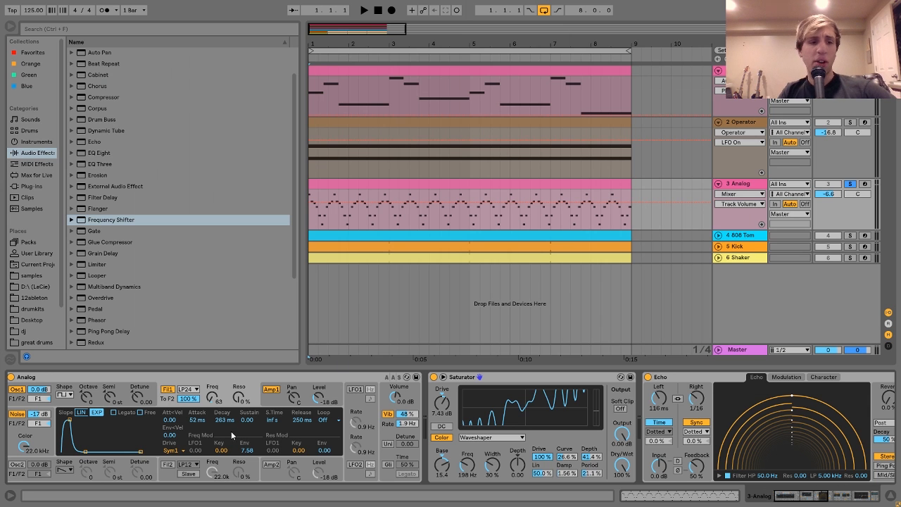
Step: Show the Osc1 pitch envelope of the 3 Analog synth, audition the track, and arm the track for playing
left_click(70, 404)
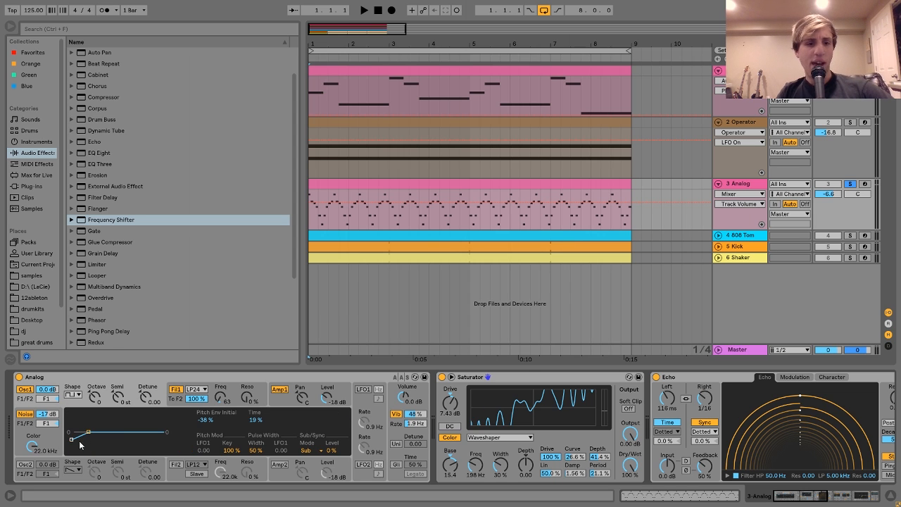
key("space")
key("space")
left_click(865, 184)
key("x")
key("space")
left_click(211, 420)
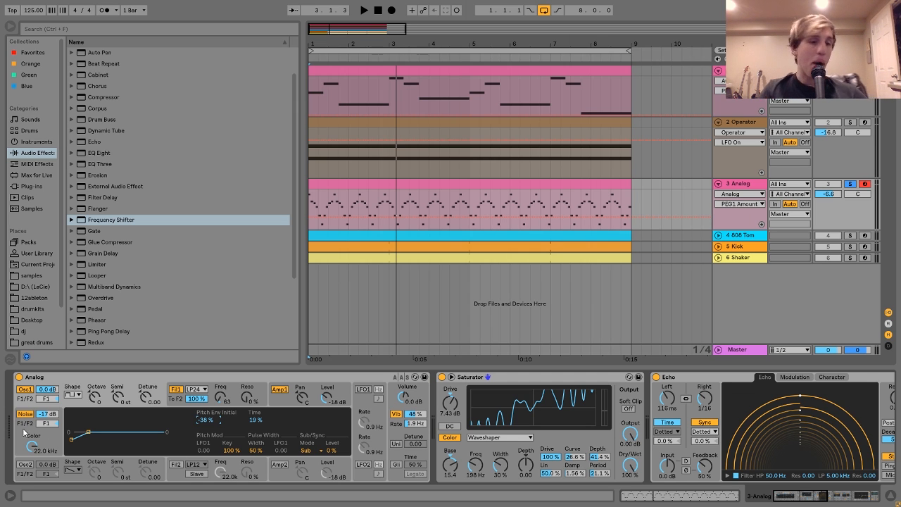
Step: Examine the synth's Fil1, Amp1 and global vibrato settings on 3 Analog, and audition the sound briefly
left_click(179, 402)
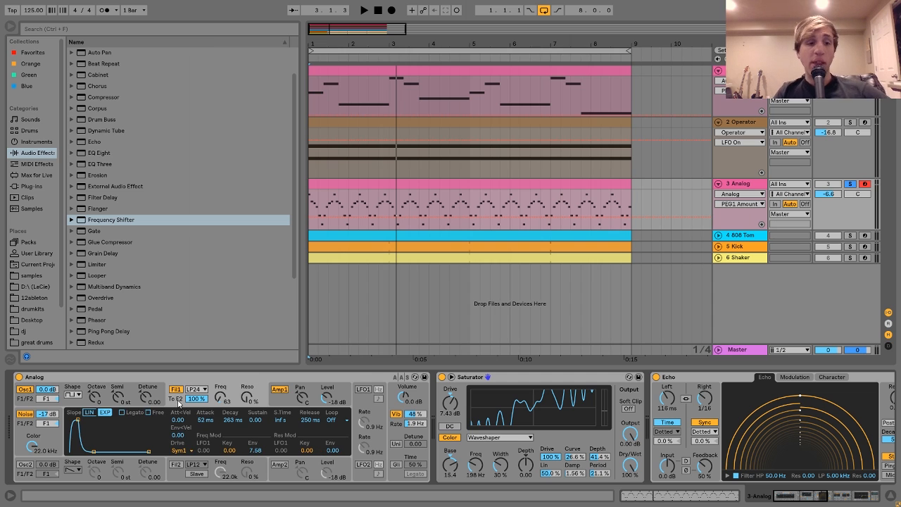
left_click(277, 405)
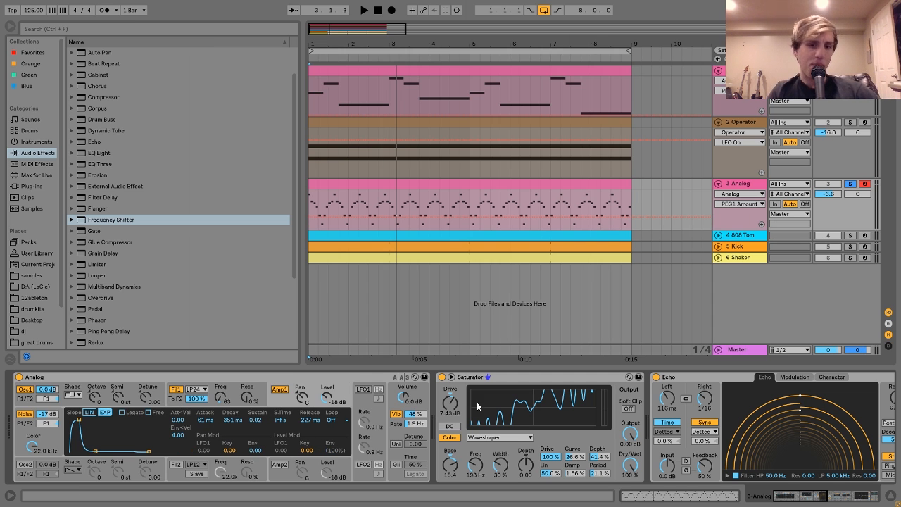
left_click(394, 427)
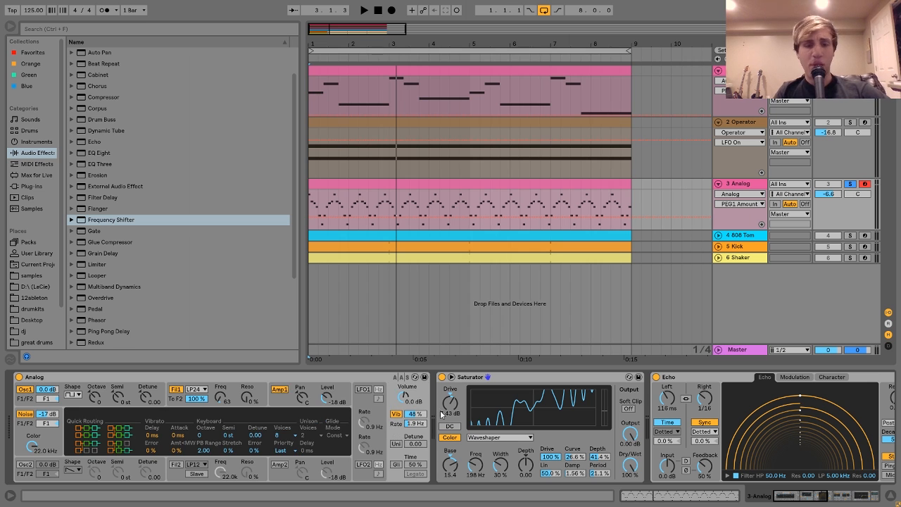
key("space")
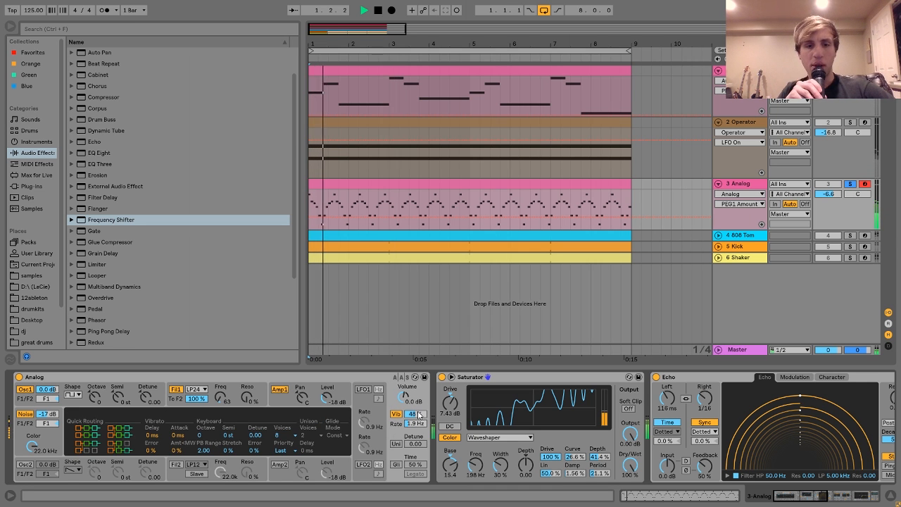
key("space")
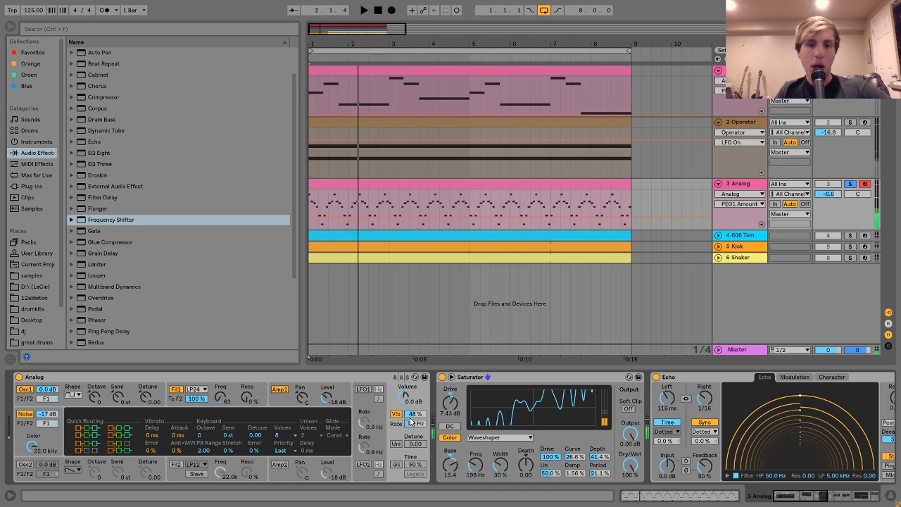
Step: Examine the Saturator on 3 Analog and compare its device chain with those of the 1 Analog and 2 Operator tracks
scroll(416, 428, "right", 5)
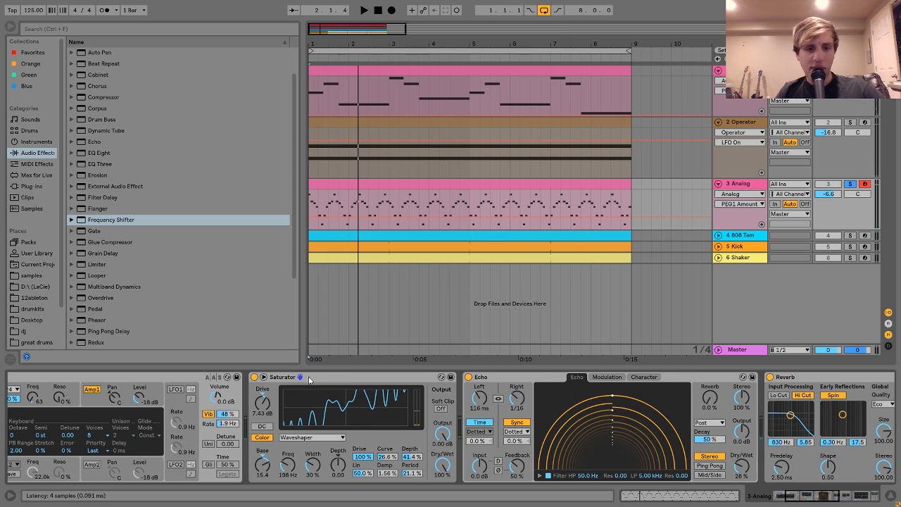
left_click(309, 378)
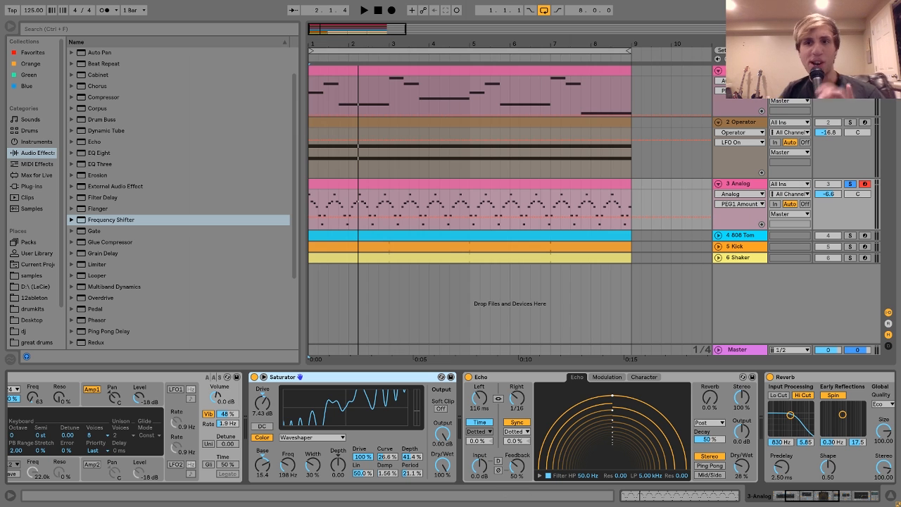
left_click(740, 71)
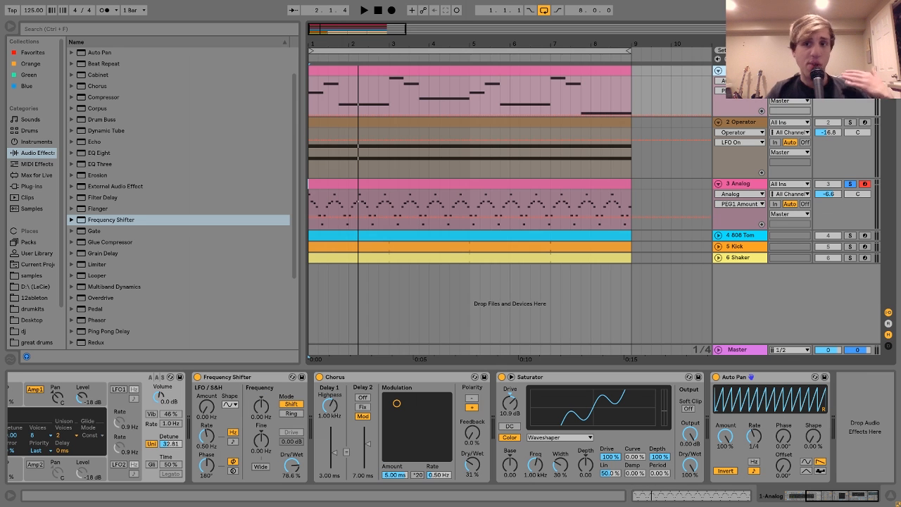
left_click(750, 124)
left_click(736, 186)
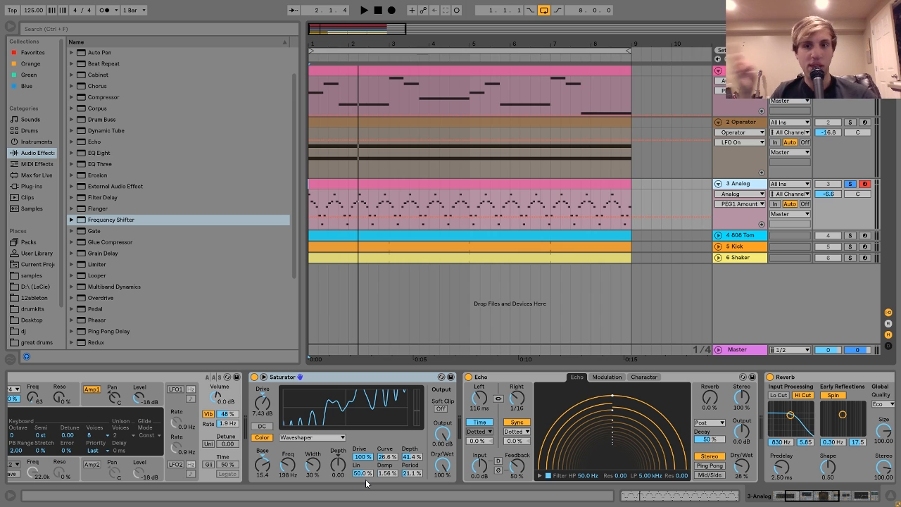
Step: Play 3 Analog while switching its Saturator off and on to compare the sound
key("space")
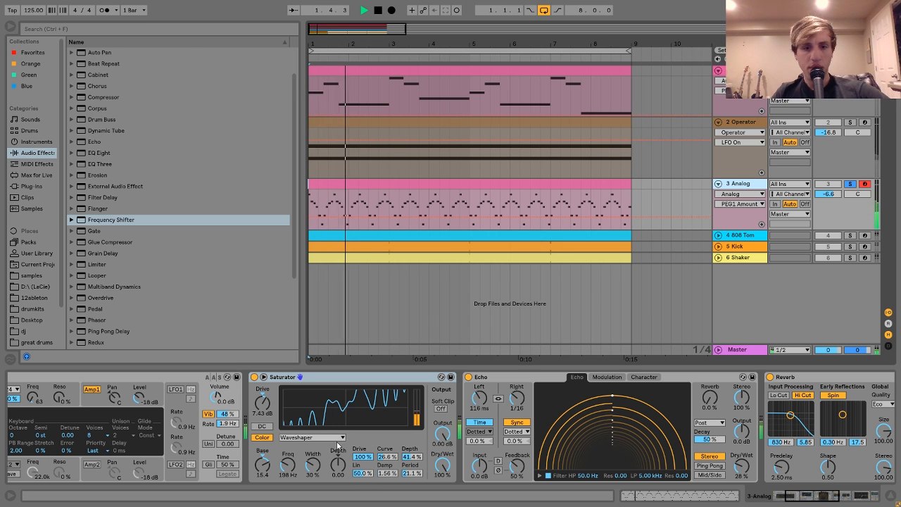
left_click(255, 378)
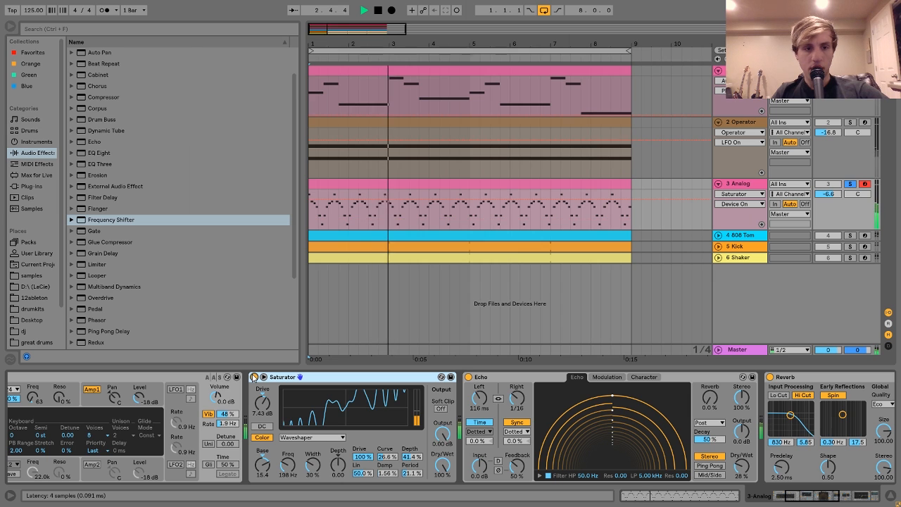
key("space")
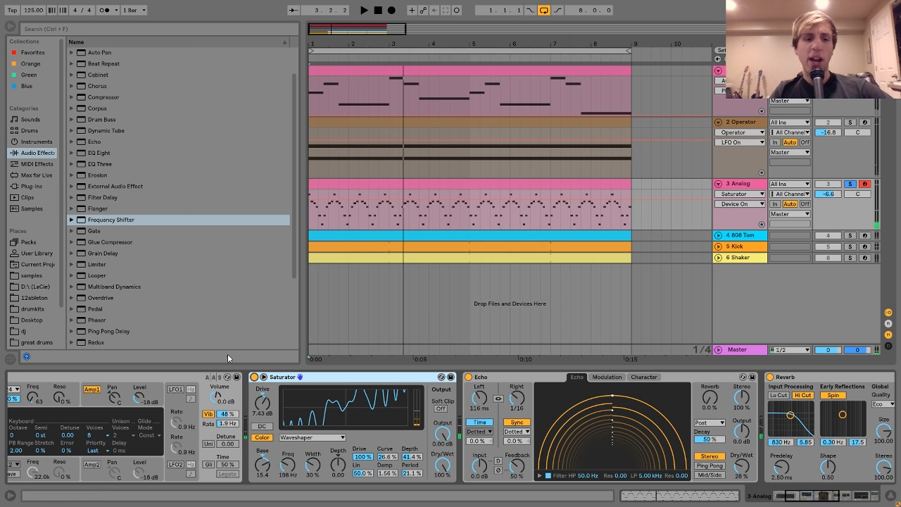
Step: Examine the Echo on 3 Analog, including its Dry/Wet amount, and audition the delay
scroll(373, 399, "down", 5)
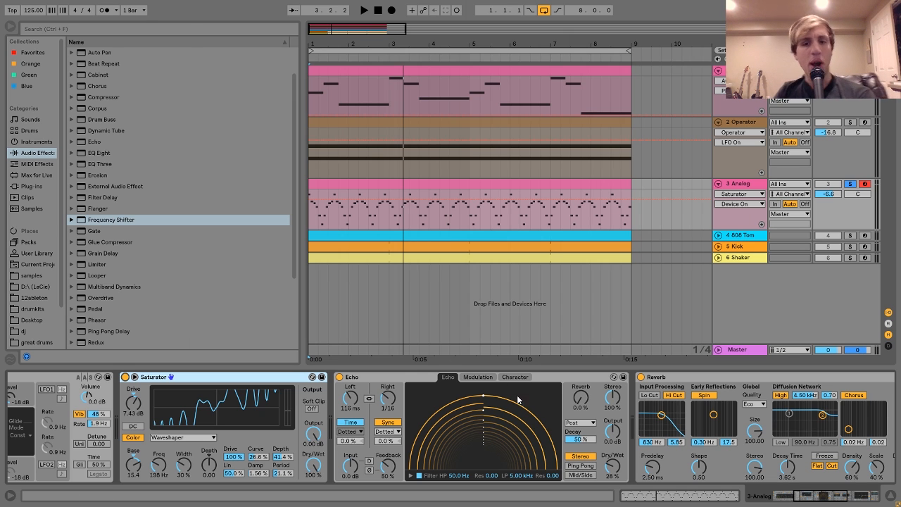
left_click(441, 415)
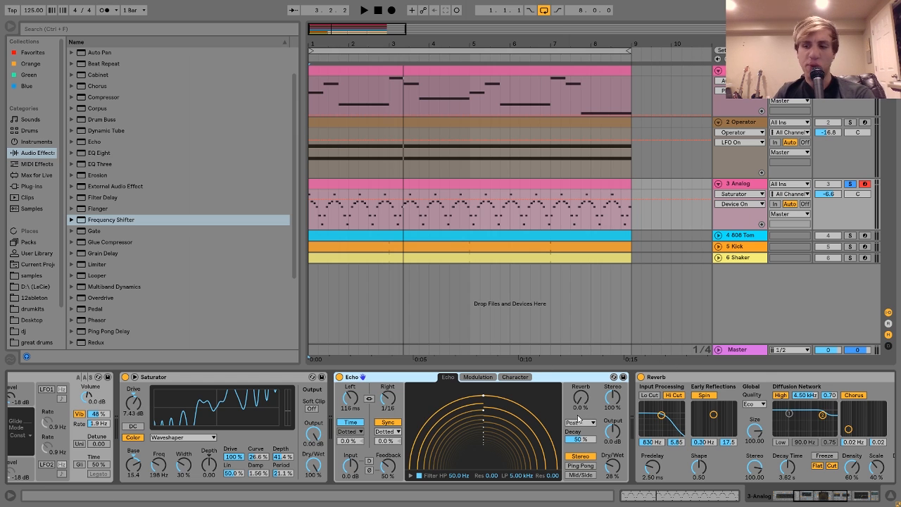
key("space")
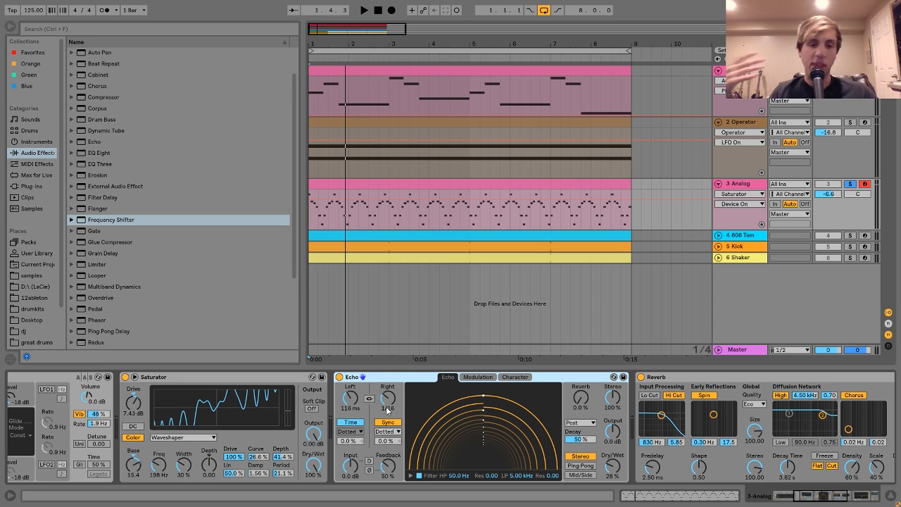
left_click(611, 472)
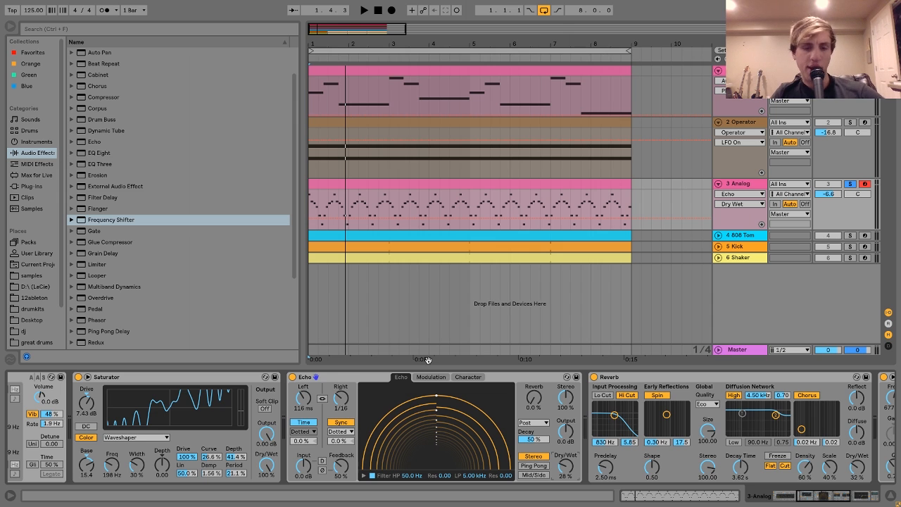
Step: Examine the Reverb, EQ Eight and Auto Pan devices at the end of the 3 Analog chain
scroll(518, 432, "right", 5)
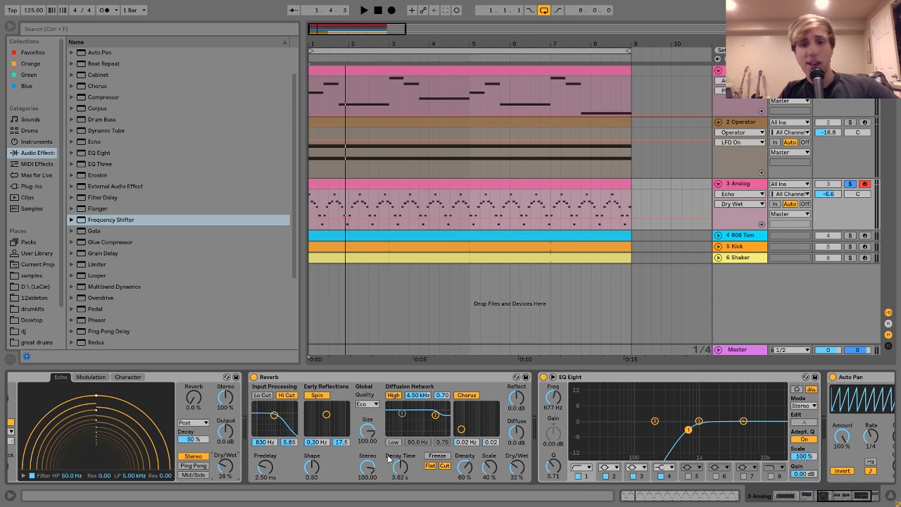
scroll(388, 458, "right", 2)
left_click(468, 383)
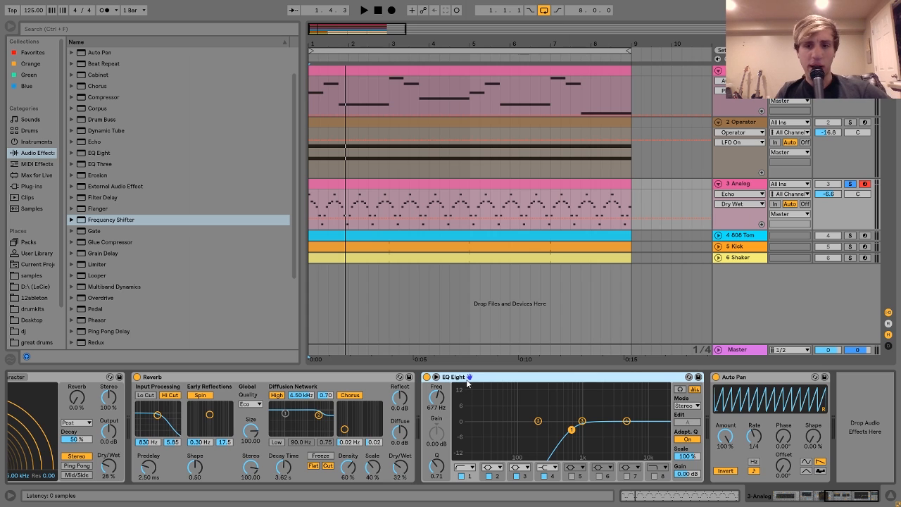
left_click(752, 379)
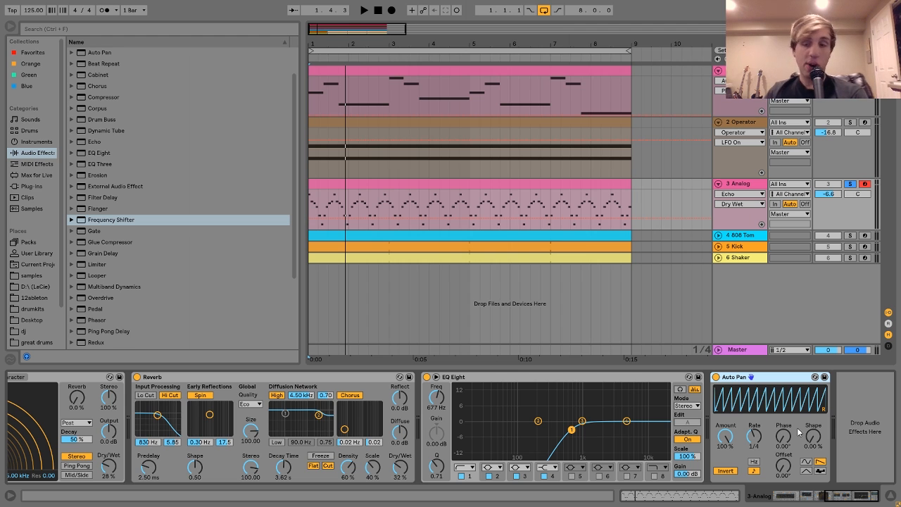
Step: Unfold and solo the 4 808 Tom track, select its clip and play it
left_click(740, 236)
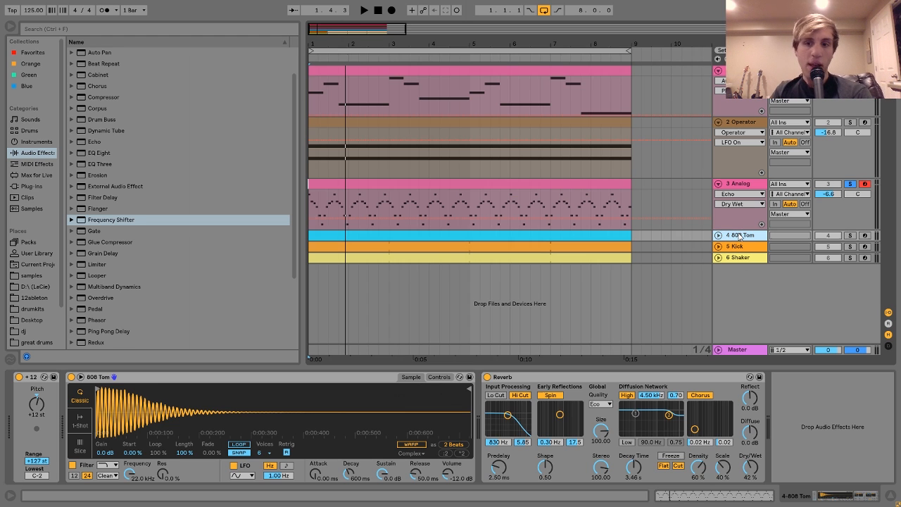
left_click(718, 236)
left_click(850, 235)
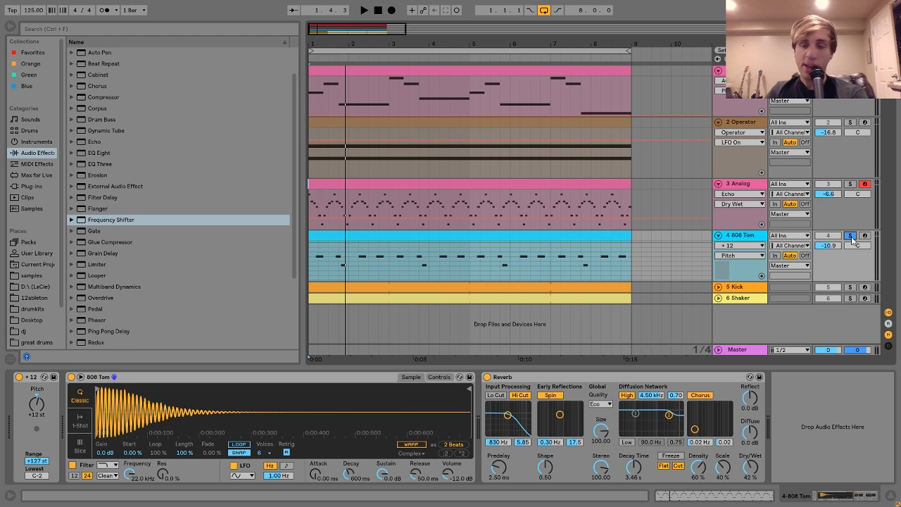
left_click(570, 237)
key("space")
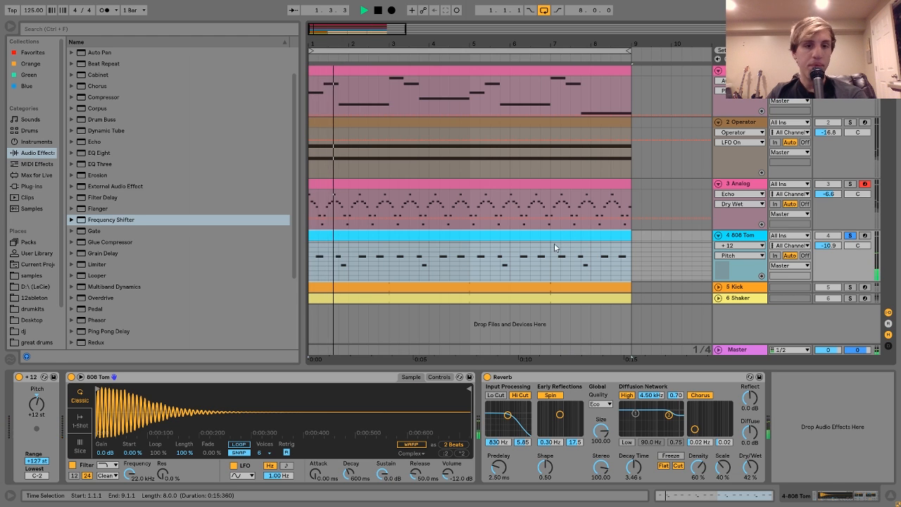
Step: Compare the 808 Tom in the full mix with its soloed sound, leave it soloed and stop playback
left_click(850, 236)
left_click(850, 236)
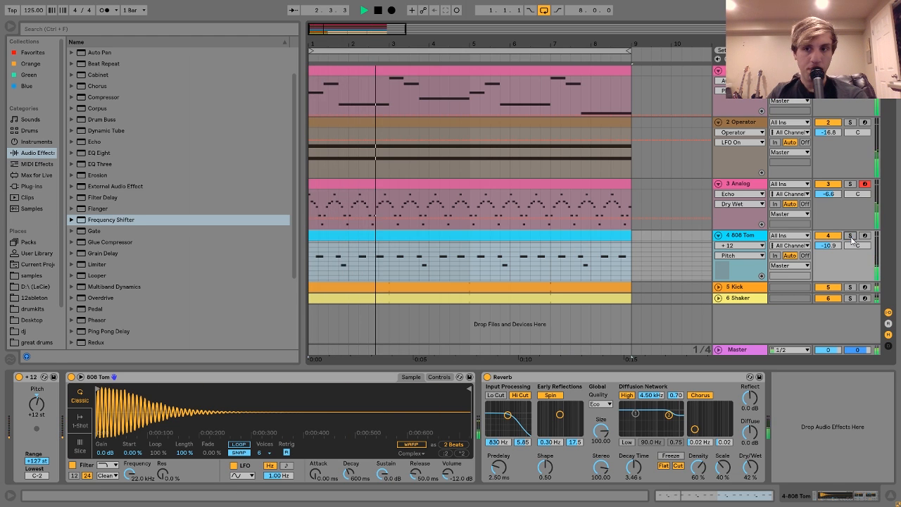
left_click(850, 236)
key("space")
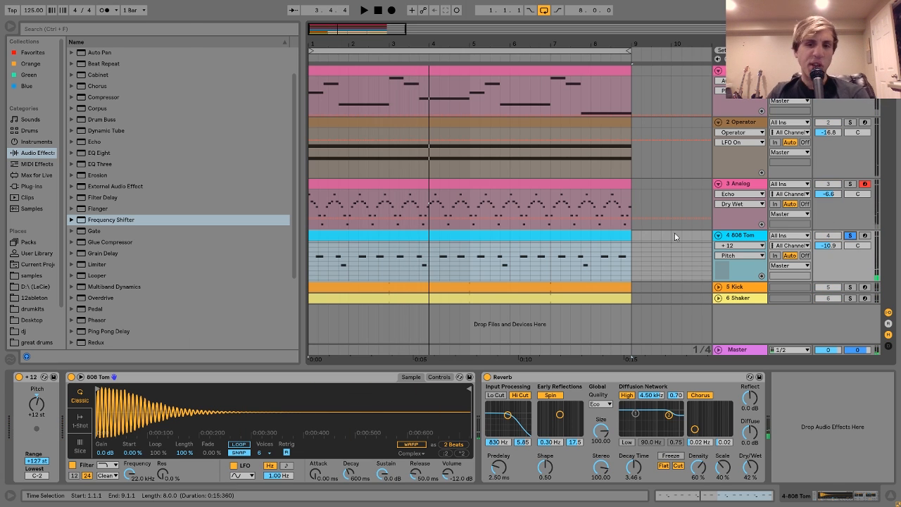
Step: Open the 808 Tom clip with all key rows shown, select its G3 notes and audition the G3 and A#3 keys
double_click(588, 236)
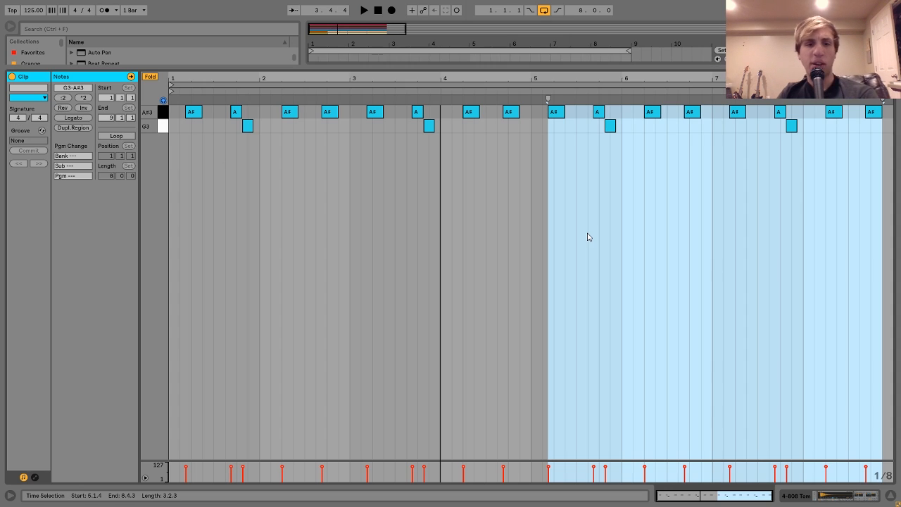
left_click(150, 77)
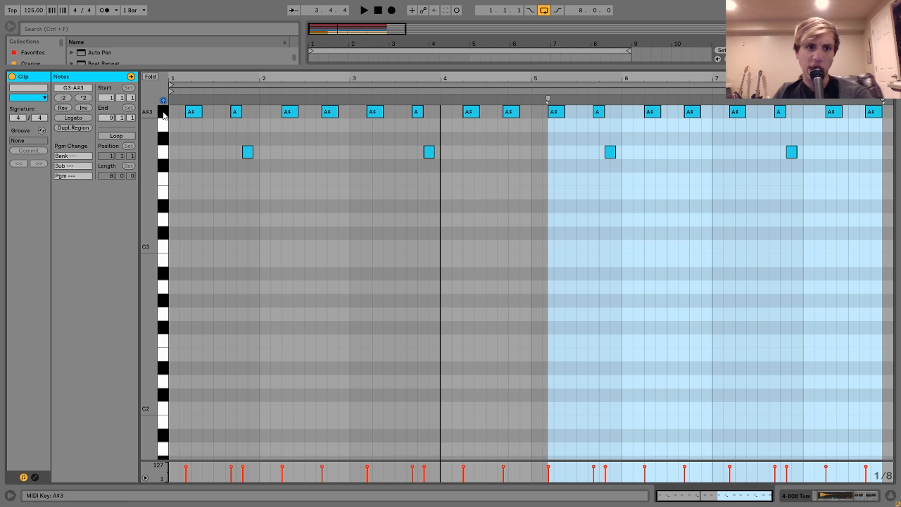
left_click(166, 143)
left_click(166, 152)
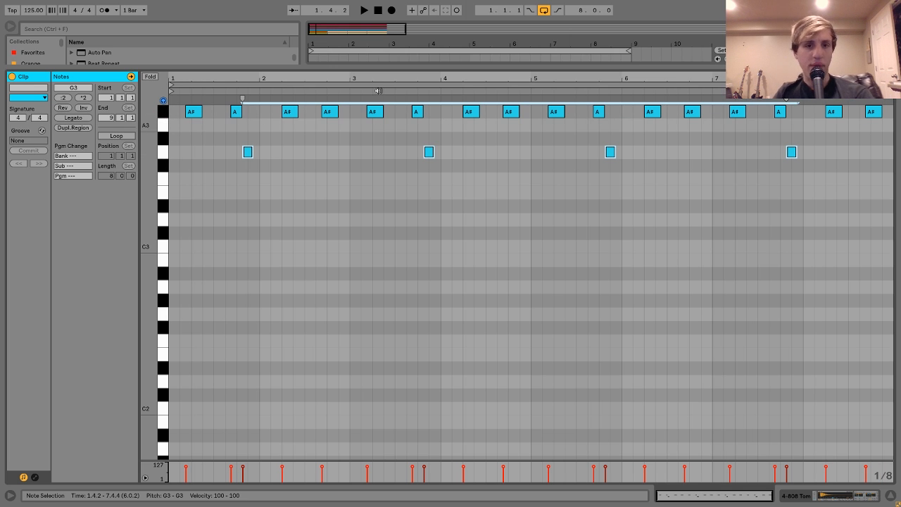
left_click(164, 153)
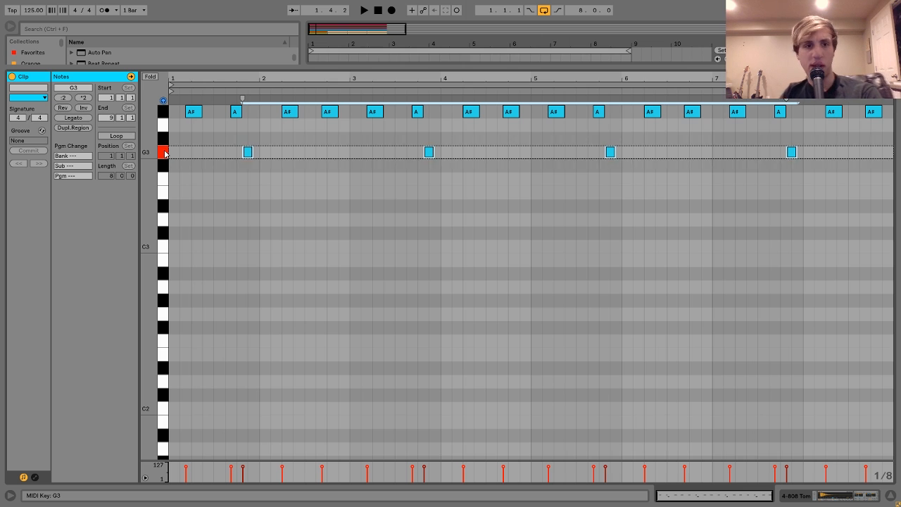
left_click(162, 114)
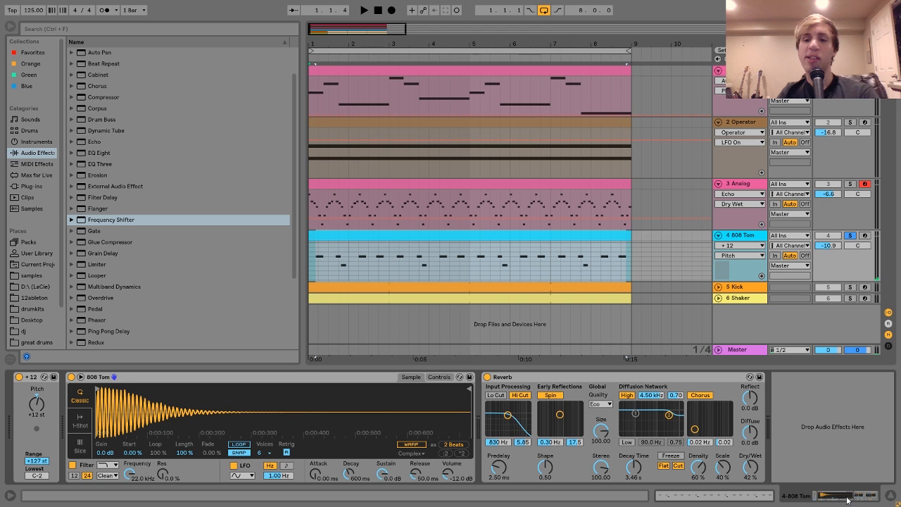
Step: Show the 808 Tom track's device chain and play the soloed track briefly
left_click(849, 498)
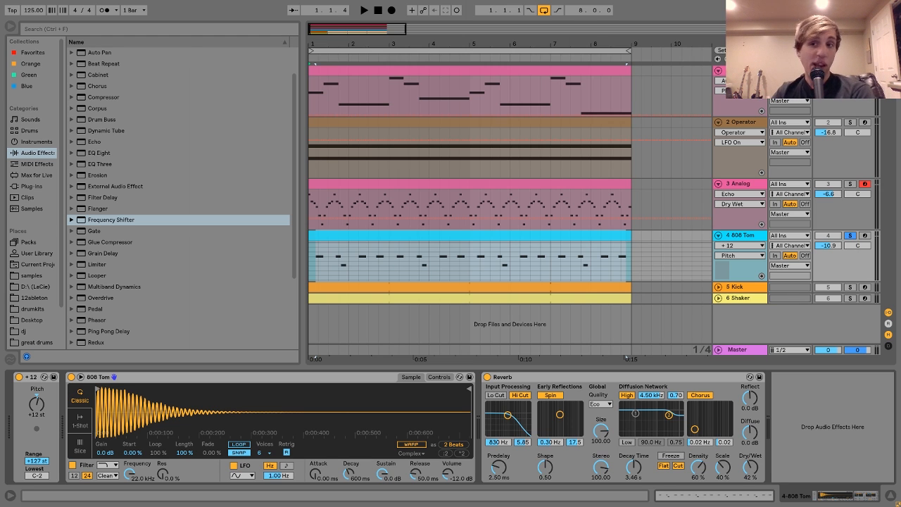
key("space")
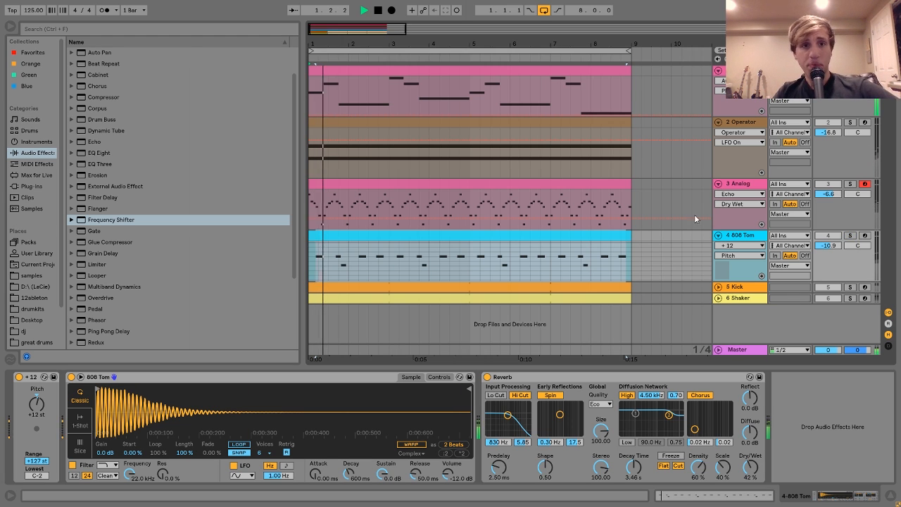
key("space")
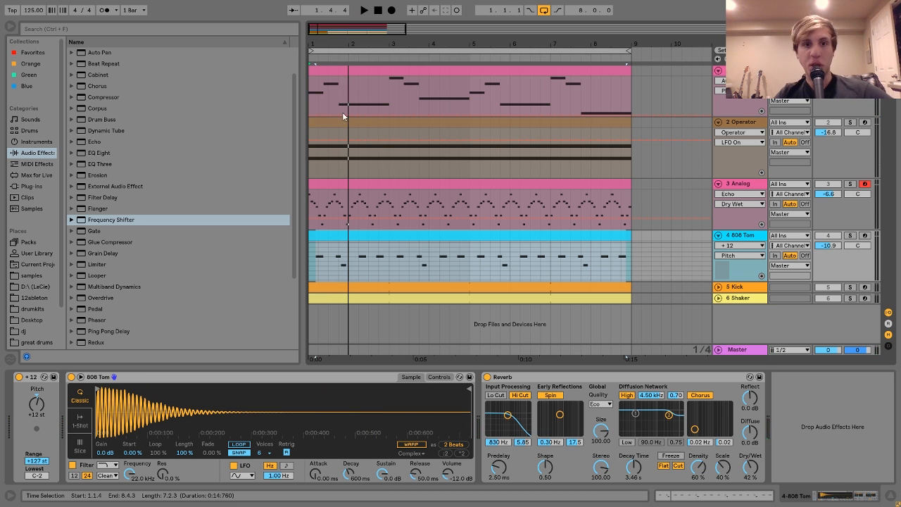
Step: Audition the 3 Analog track in solo, then return the solo and track selection to the 808 Tom
left_click(493, 182)
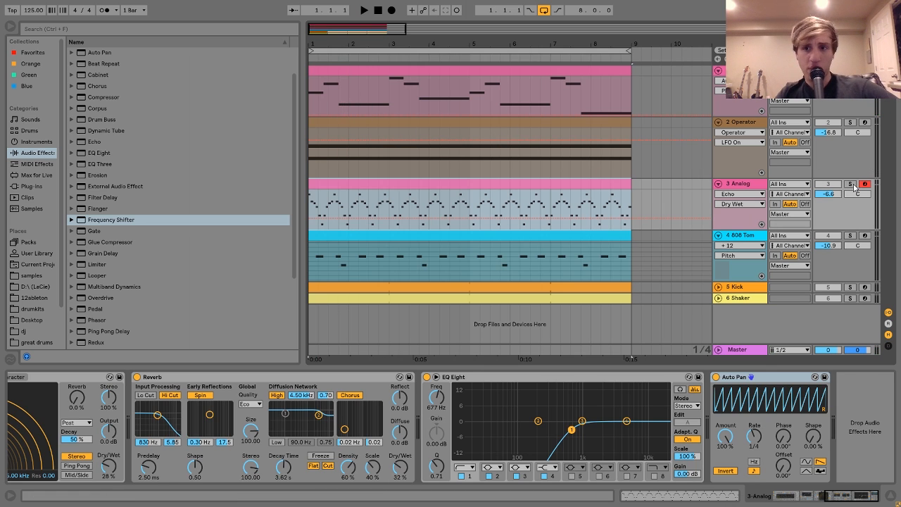
left_click(850, 183)
key("space")
key("space")
left_click(850, 235)
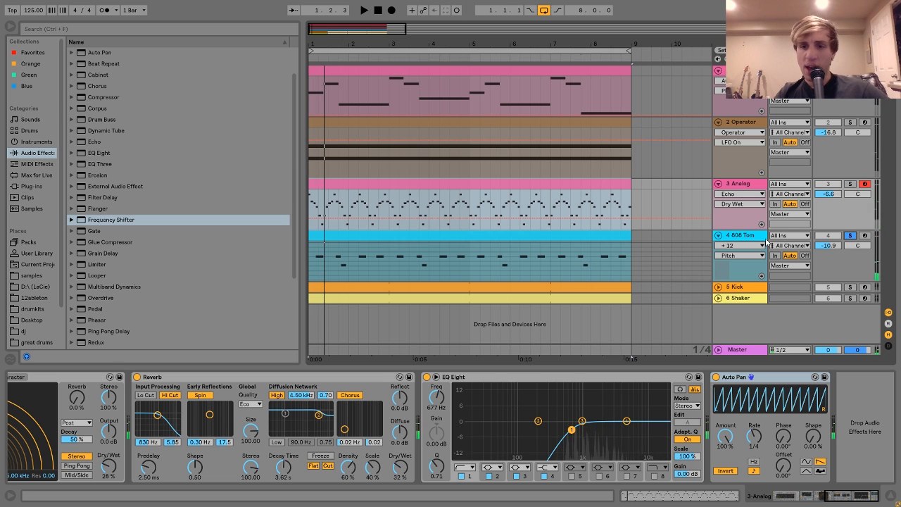
left_click(750, 236)
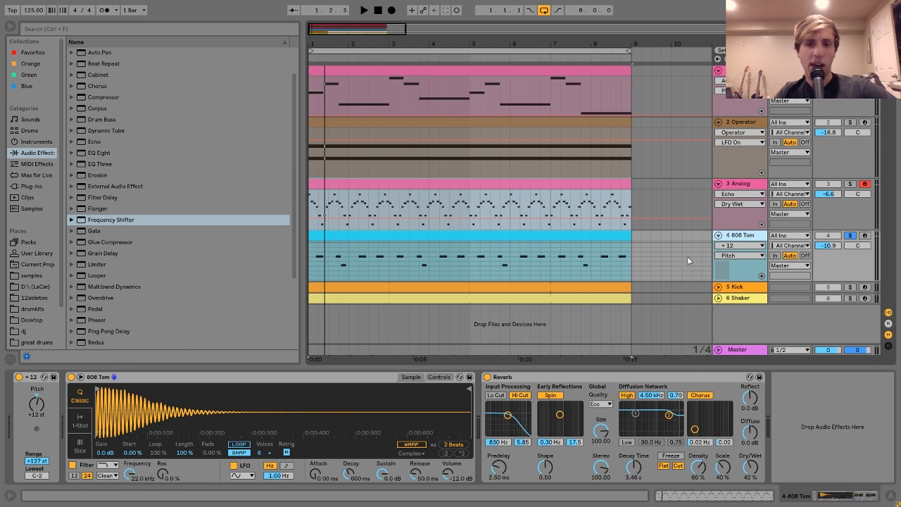
Step: Solo the Kick alongside the 808 Tom, play them together, then remove the Kick's solo and reselect the 808 Tom track
left_click(850, 287, "ctrl")
key("space")
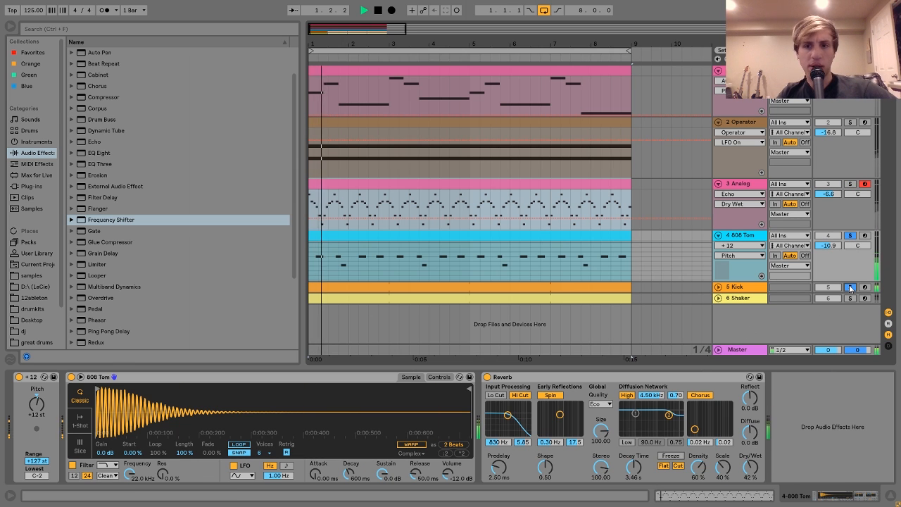
key("space")
left_click(850, 288)
left_click(737, 235)
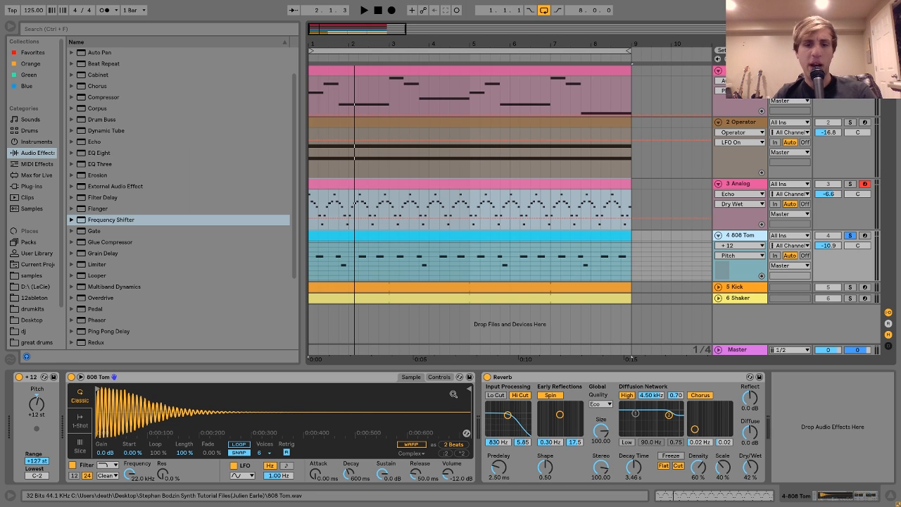
Step: Show the 808 Tom instrument's controls, arm the track and insert a Tuner before the Reverb
left_click(444, 378)
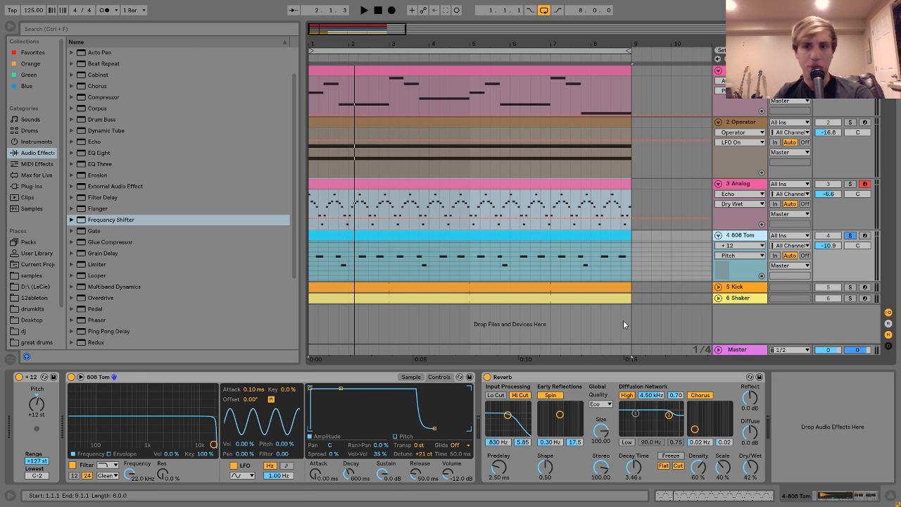
left_click(866, 235)
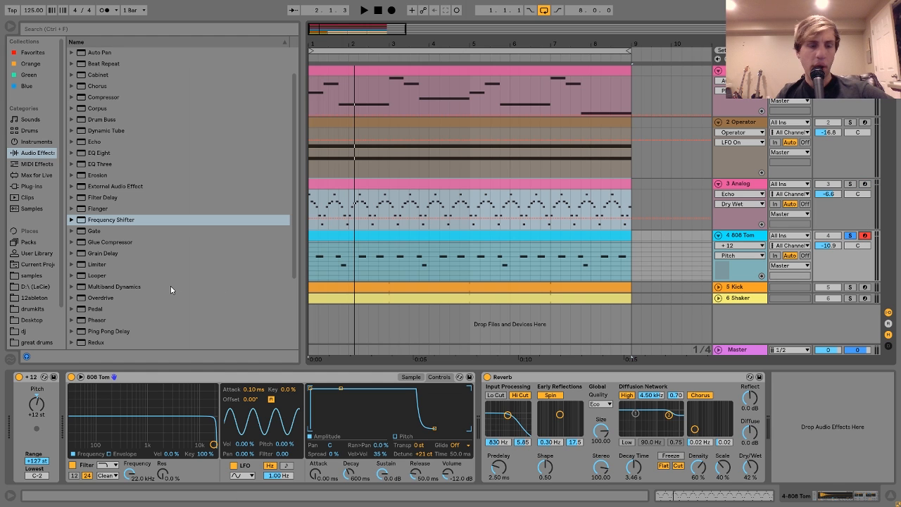
scroll(170, 286, "down", 3)
left_click_drag(95, 309, 479, 427)
Step: Set the 808 Tom instrument's detune to 21 ct and delete the Tuner from the chain
left_click_drag(434, 452, 427, 457)
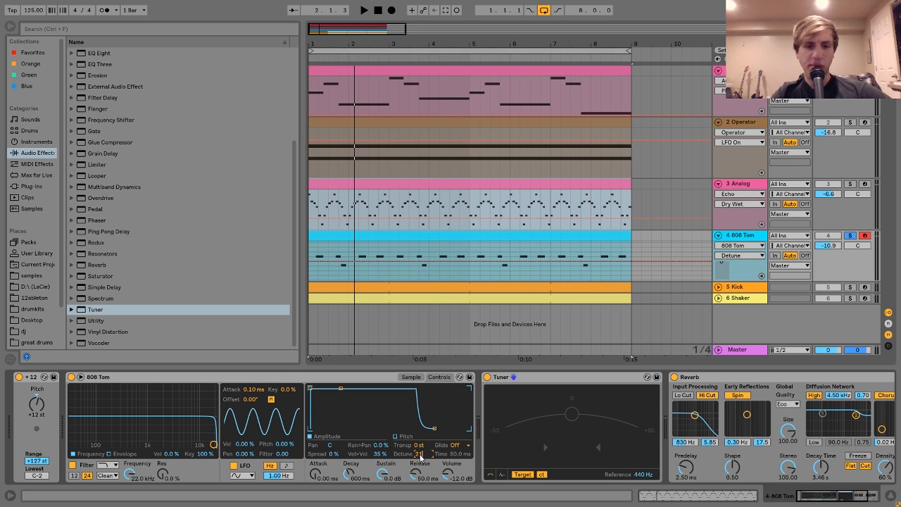
key("Return")
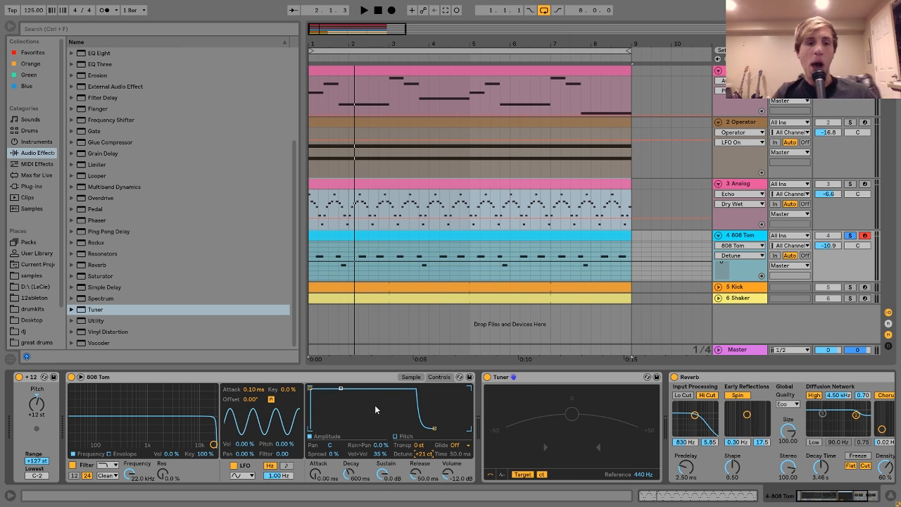
scroll(437, 402, "right", 3)
left_click(505, 380)
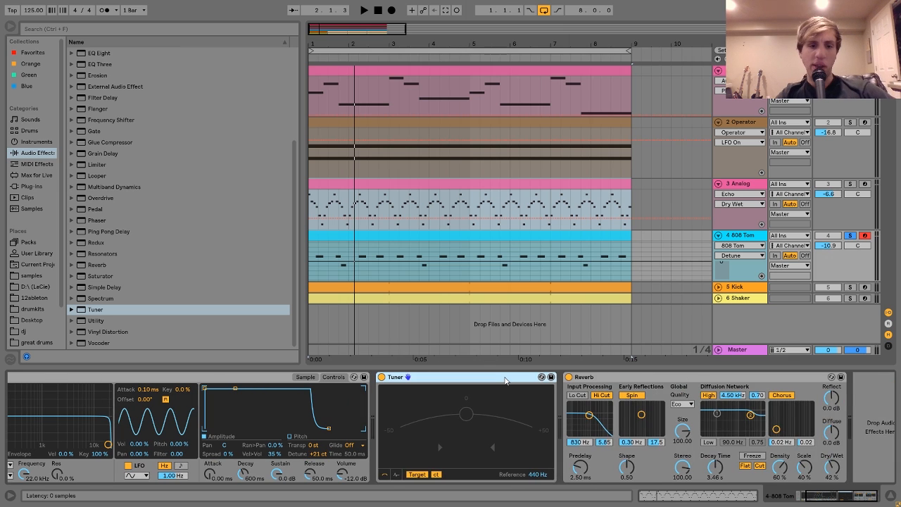
key("Delete")
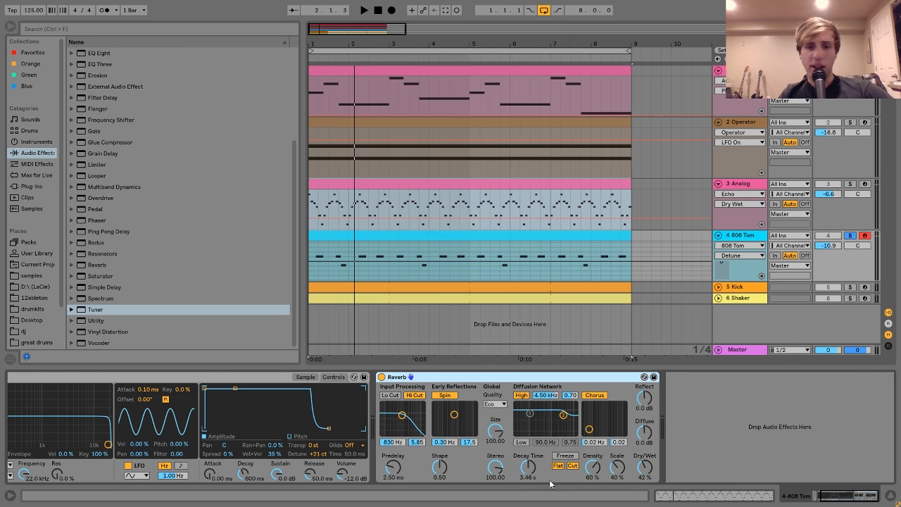
Step: Show the 808 Tom's sample waveform and audition it from the computer keyboard in different octaves
left_click(303, 378)
key("z")
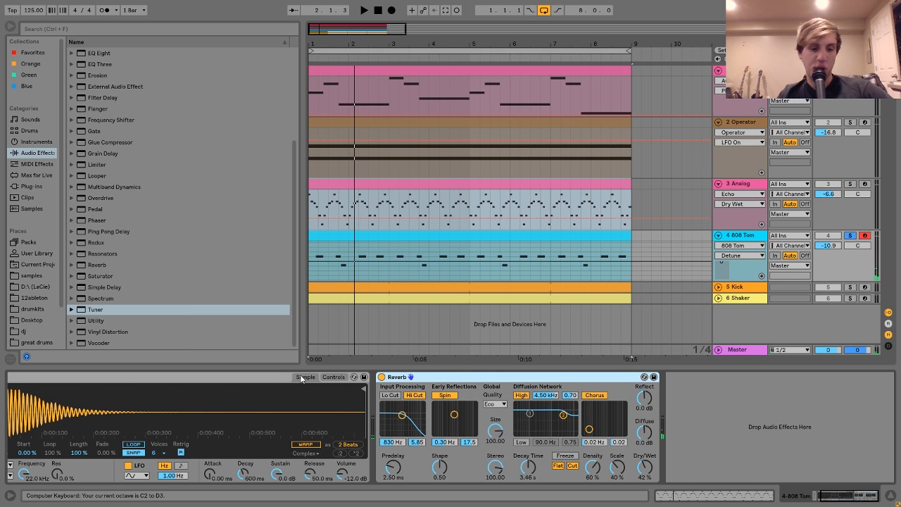
key("x")
key("a")
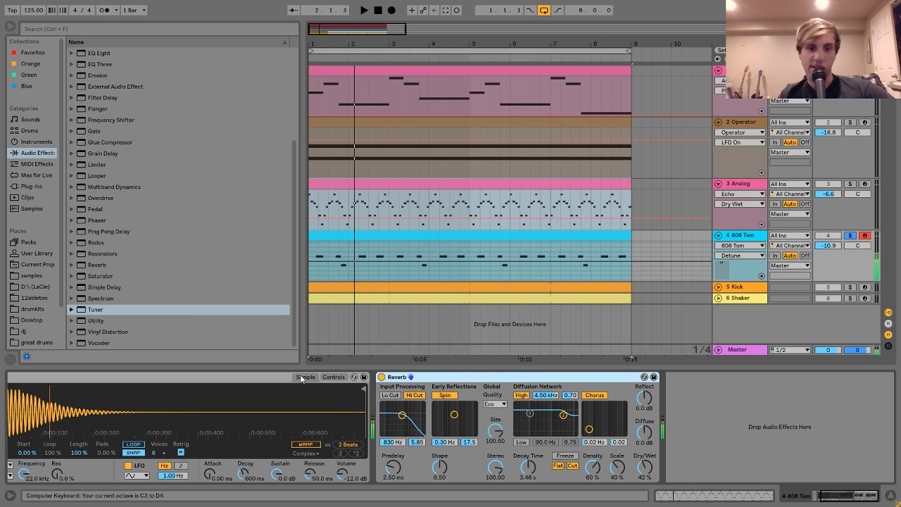
key("x")
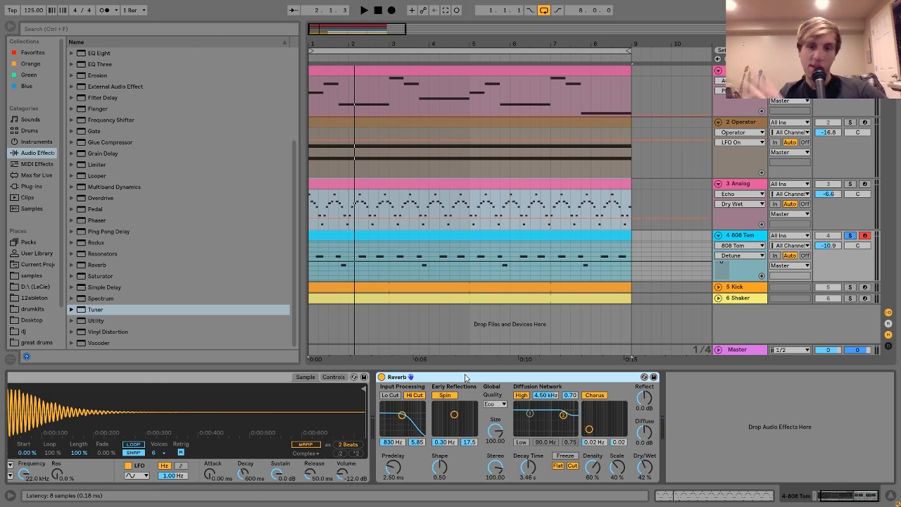
Step: Solo the Kick and Shaker tracks together in place of the 808 Tom and play them
left_click(850, 236)
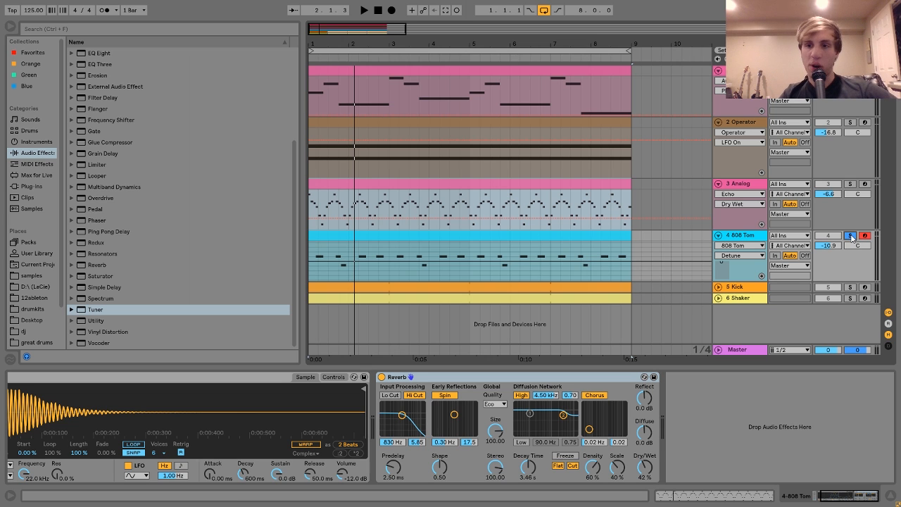
left_click(851, 286)
left_click(851, 298, "ctrl")
key("space")
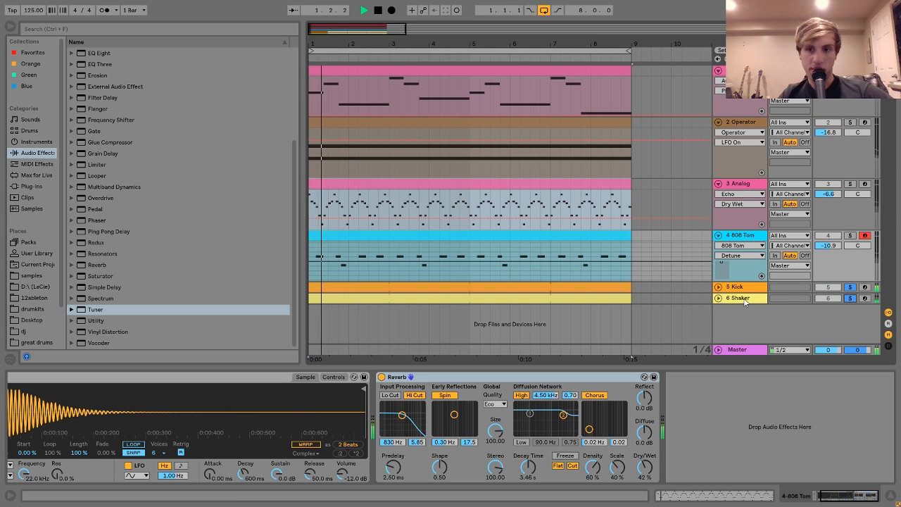
Step: Inspect the Kick clip's notes, replay the Kick with the Shaker, then clear their solos and reselect the 808 Tom track
double_click(587, 286)
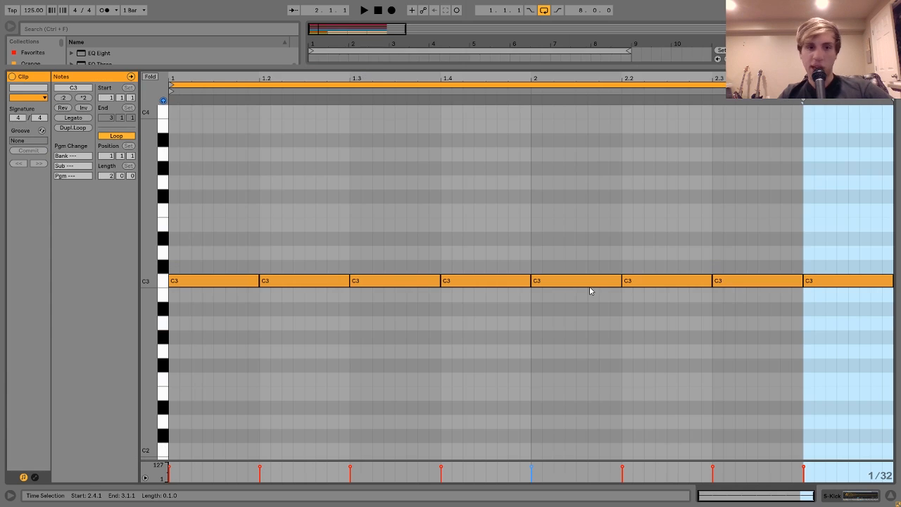
key("space")
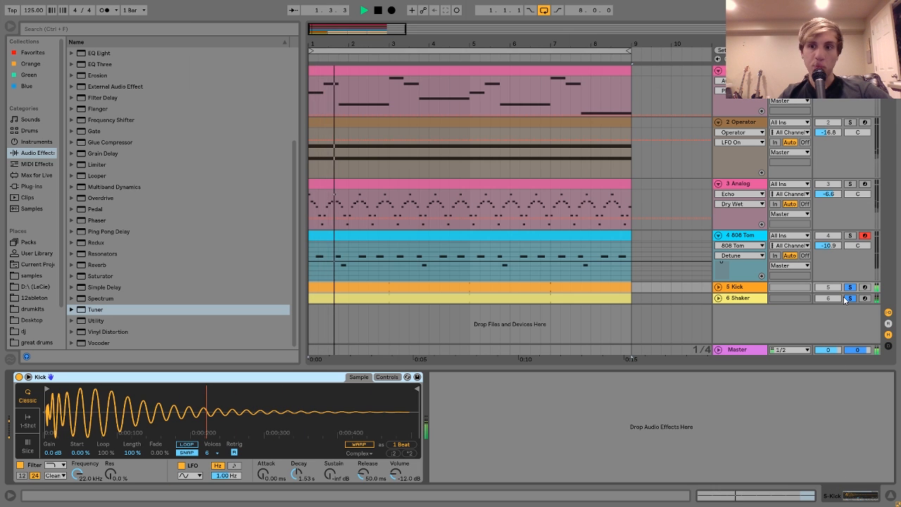
key("space")
left_click(847, 298)
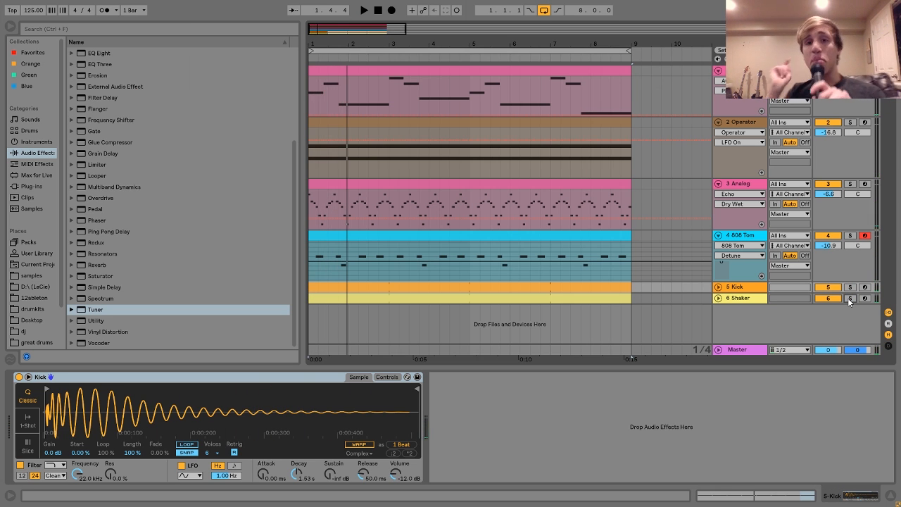
left_click(750, 236)
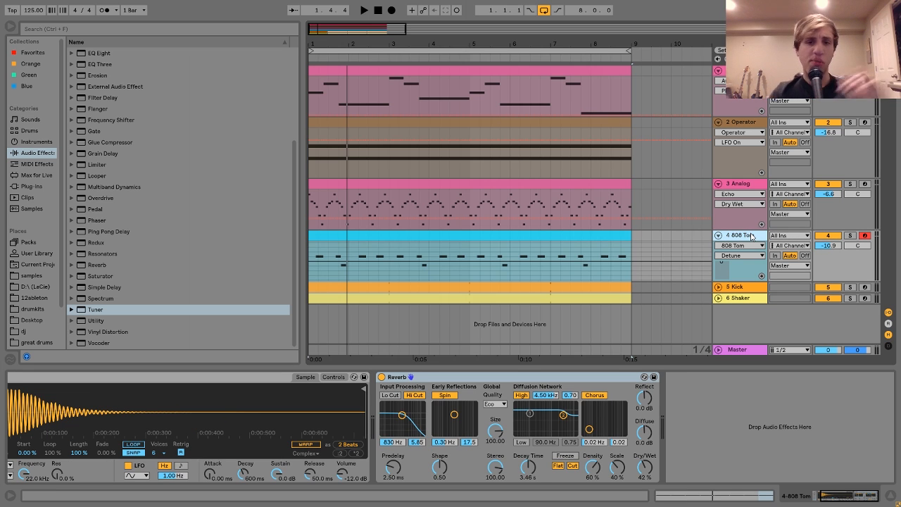